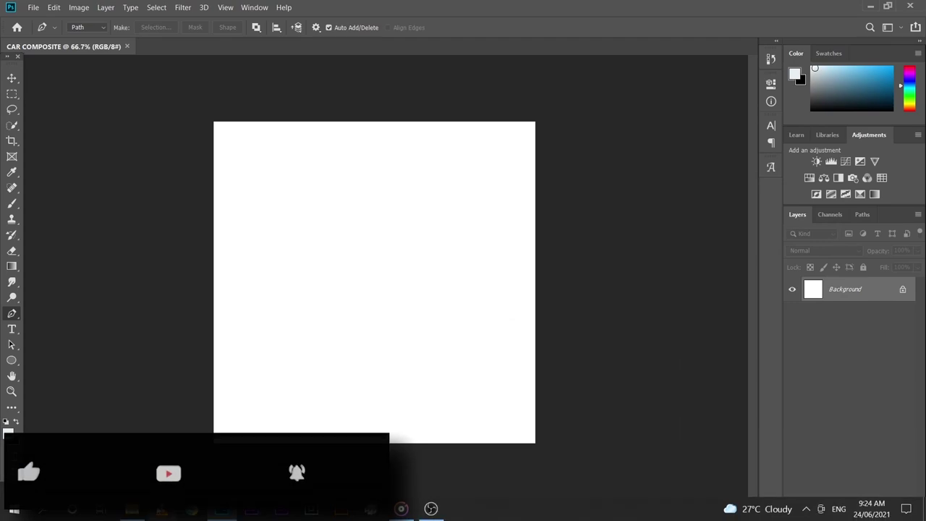
Step: Place the neon-lit night street photo in the document so it fills the square canvas
left_click(347, 510)
left_click_drag(490, 197, 316, 236)
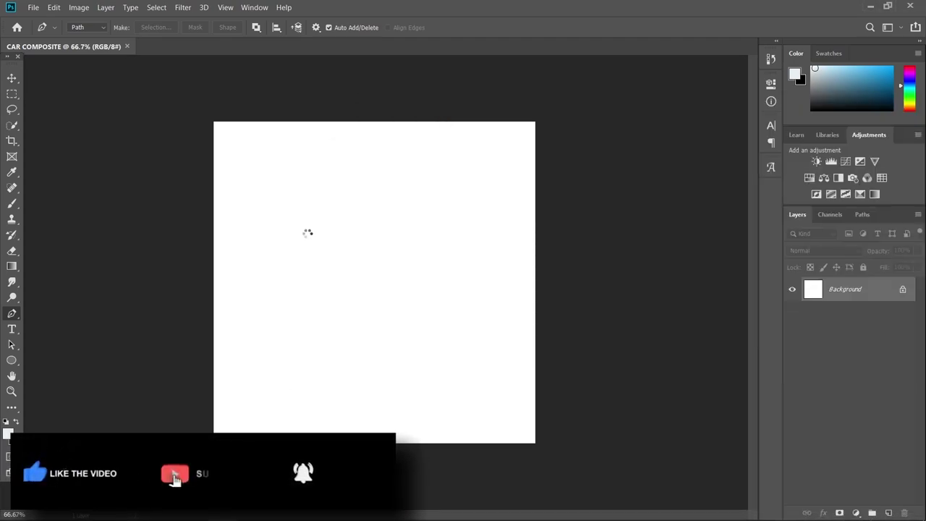
key("Return")
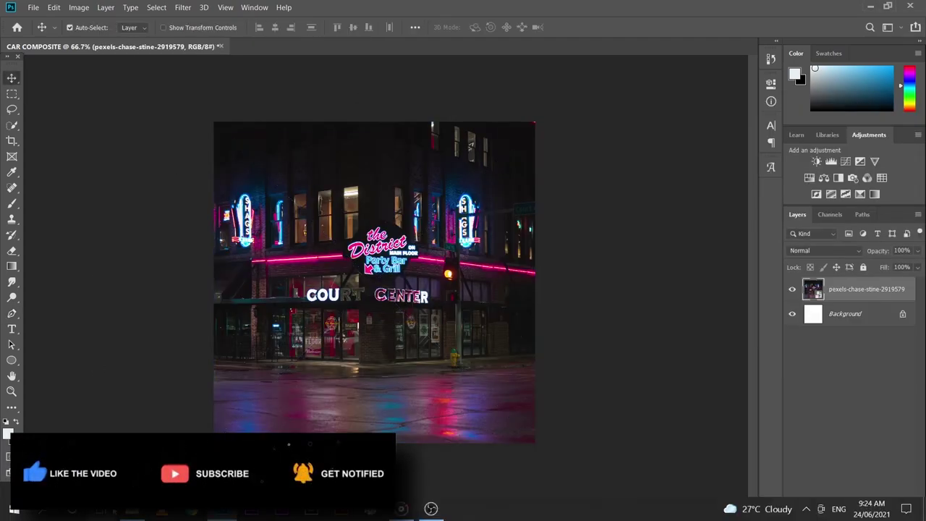
Step: Place the red car photo on top of the street photo at the canvas width
left_click(428, 508)
left_click_drag(561, 192, 315, 274)
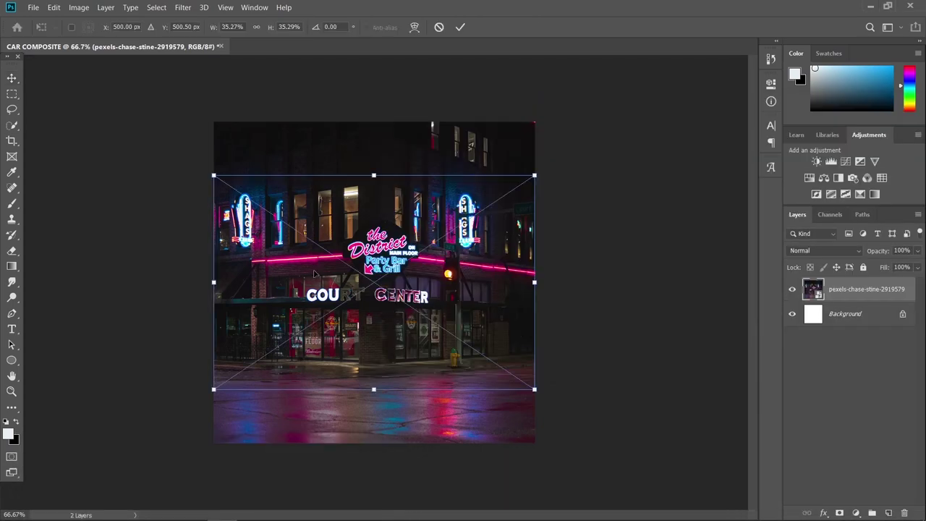
left_click(12, 78)
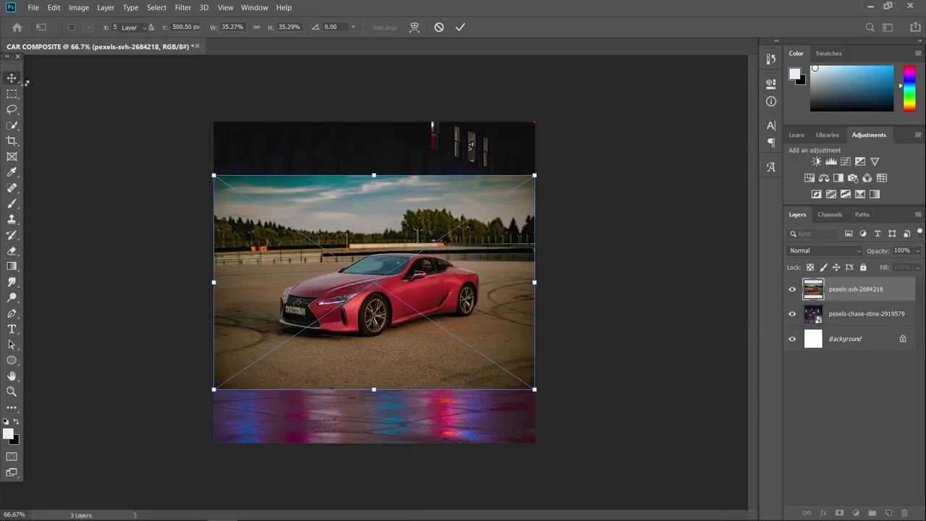
Step: Rename the street photo layer "Car Background" and the car photo layer "Car"
double_click(844, 320)
type("c")
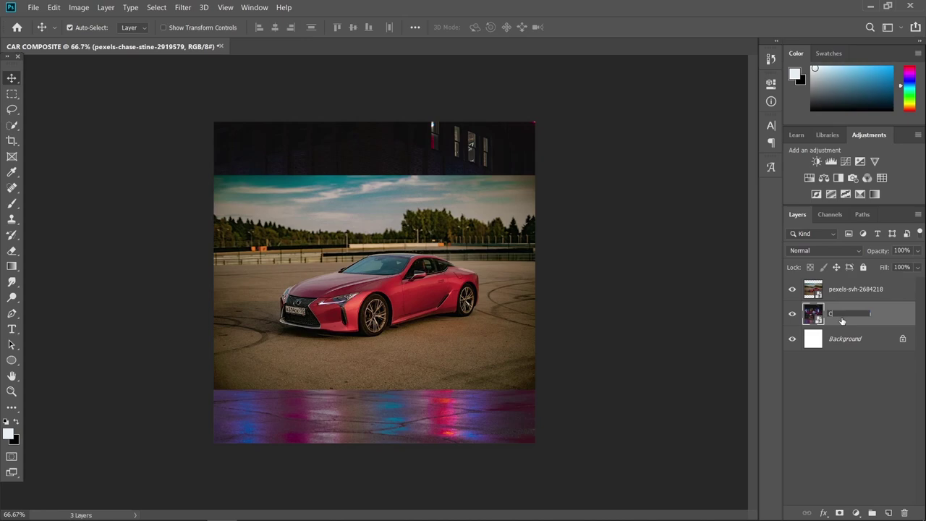
type("ar Background")
key("Return")
double_click(845, 289)
type("C")
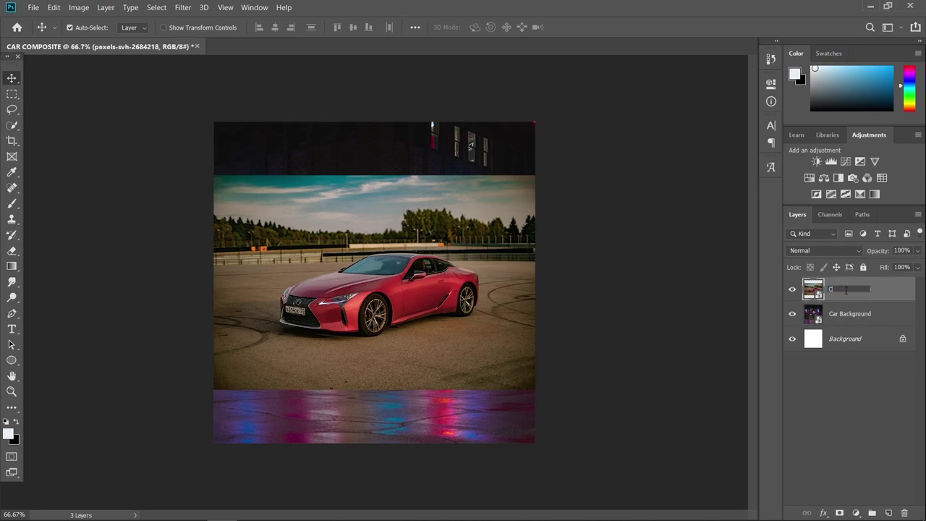
type("ar")
key("Return")
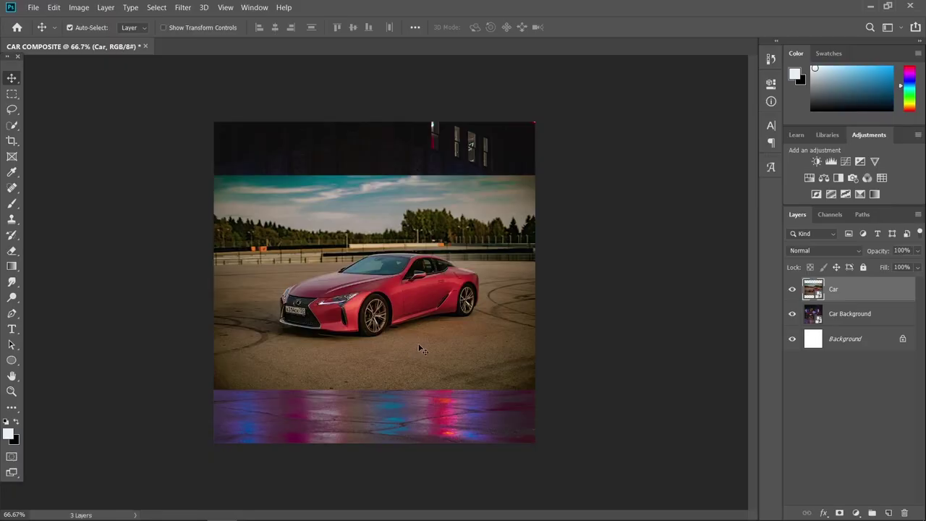
Step: Trace a closed Pen tool path around the car's outline, following the bumper, wheels, side sill and roof
key("p")
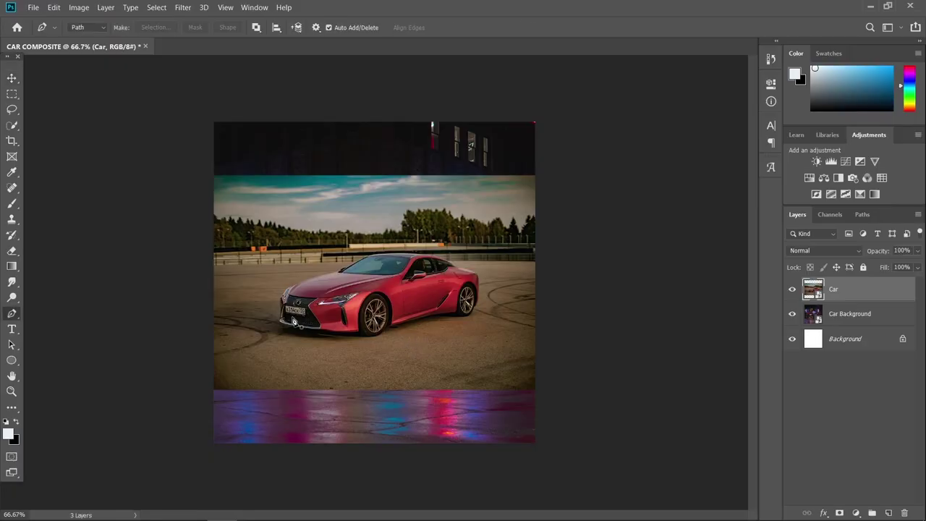
scroll(293, 318, "up", 5)
scroll(225, 344, "up", 10)
left_click(304, 342)
left_click(276, 334)
left_click(249, 329)
left_click(236, 320)
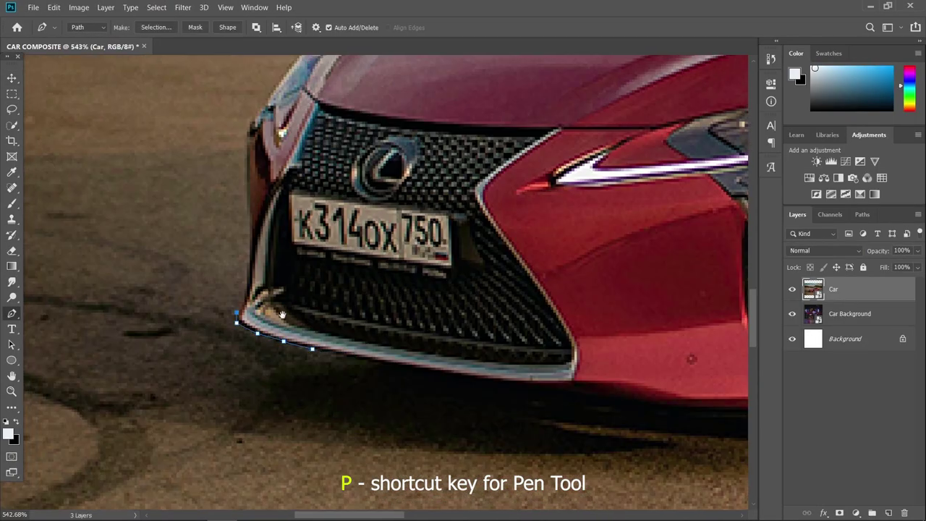
scroll(283, 340, "up", 2)
left_click(292, 332)
left_click(297, 366)
left_click(294, 335)
left_click(297, 285)
left_click_drag(297, 282, 282, 352)
left_click_drag(301, 316, 306, 309)
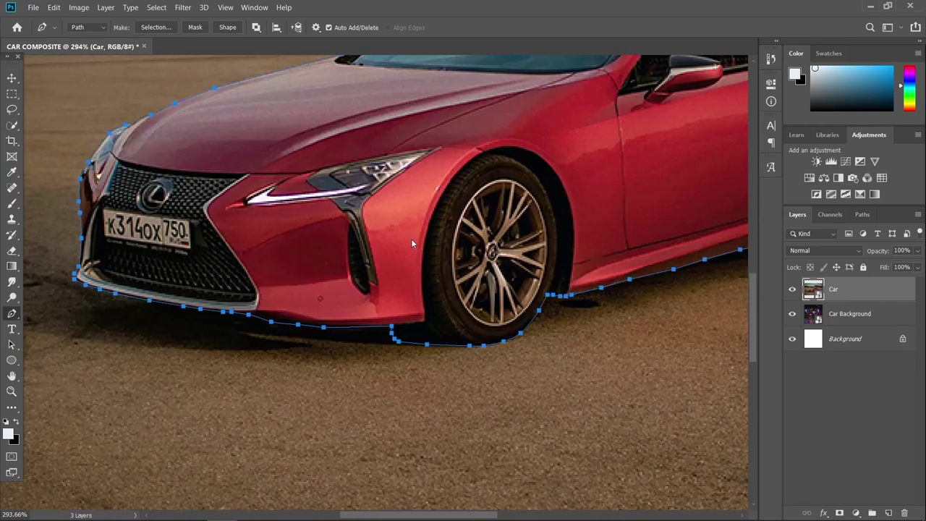
Step: Convert the car path to a new selection with a 0-pixel feather and mask the Car layer with it
right_click(410, 243)
left_click(434, 290)
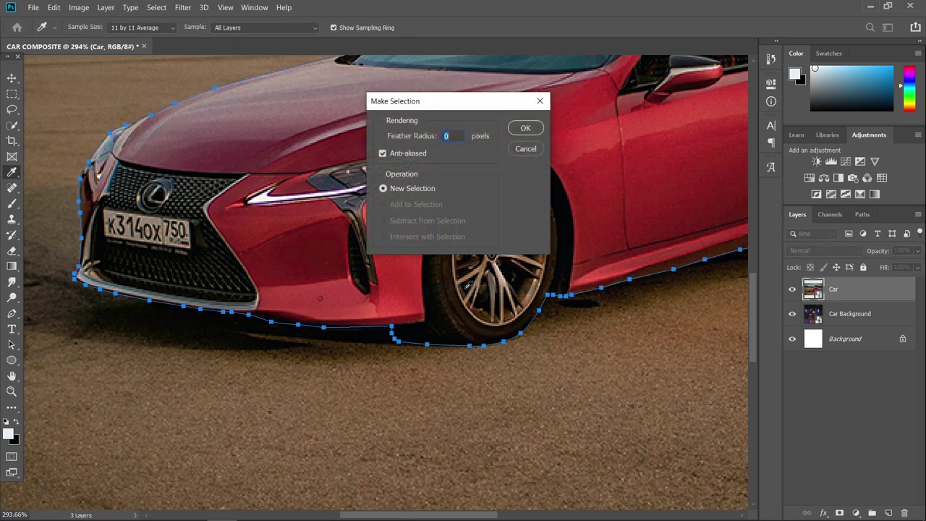
left_click(525, 130)
key("ctrl+0")
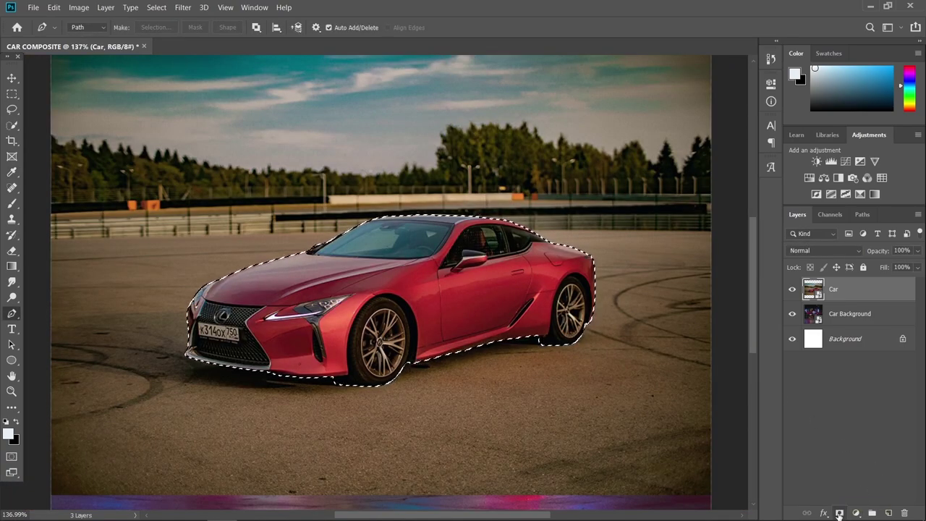
left_click(839, 513)
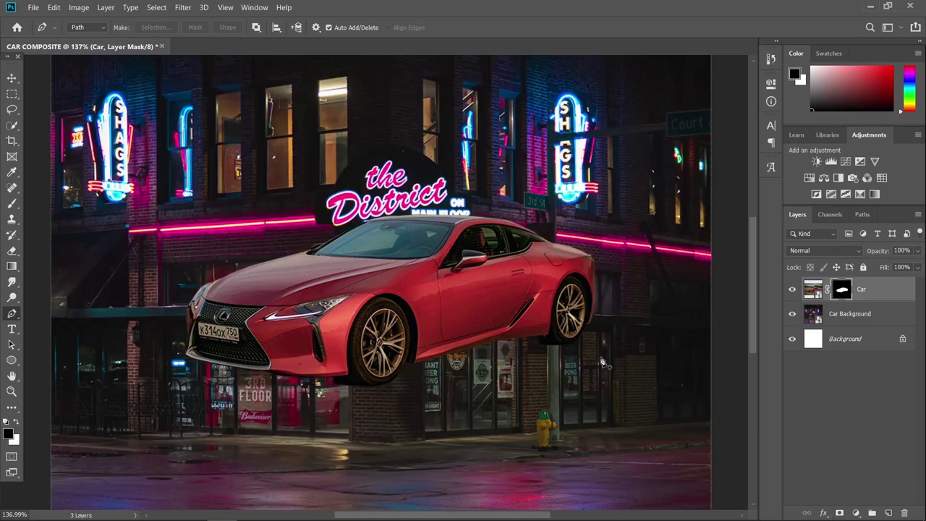
Step: Move the cut-out car down onto the wet street in front of the building
key("ctrl+0")
left_click(13, 78)
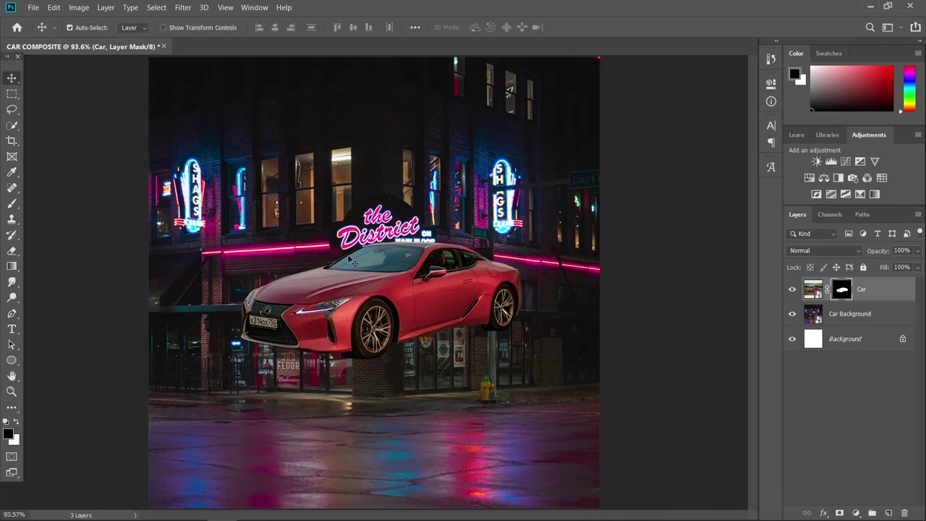
scroll(409, 287, "down", 1)
left_click_drag(416, 290, 408, 403)
scroll(408, 403, "down", 1)
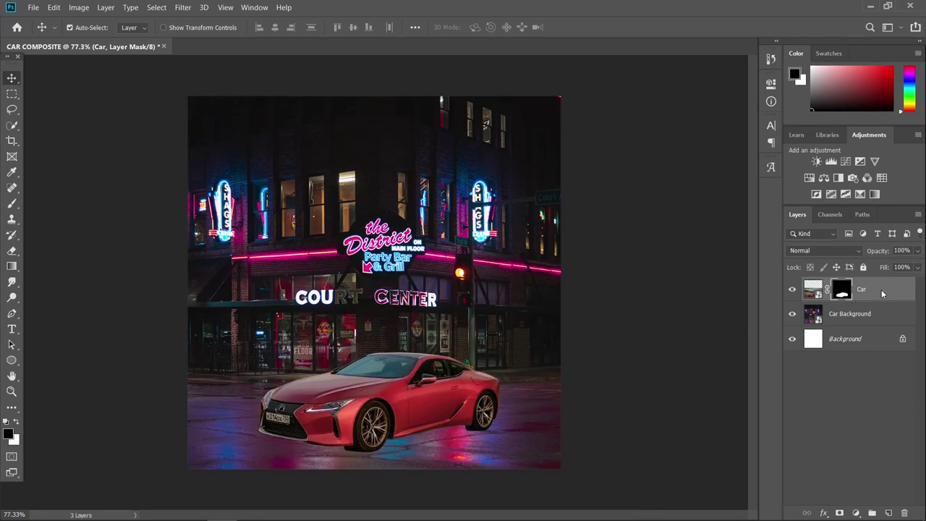
Step: Rasterize the Car layer and match its color to the Car Background layer of CAR COMPOSITE
right_click(882, 292)
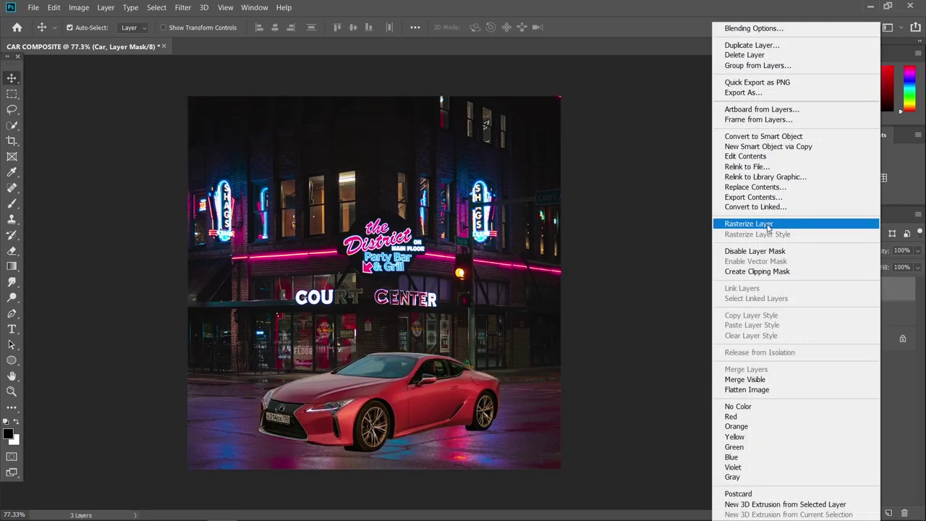
left_click(767, 226)
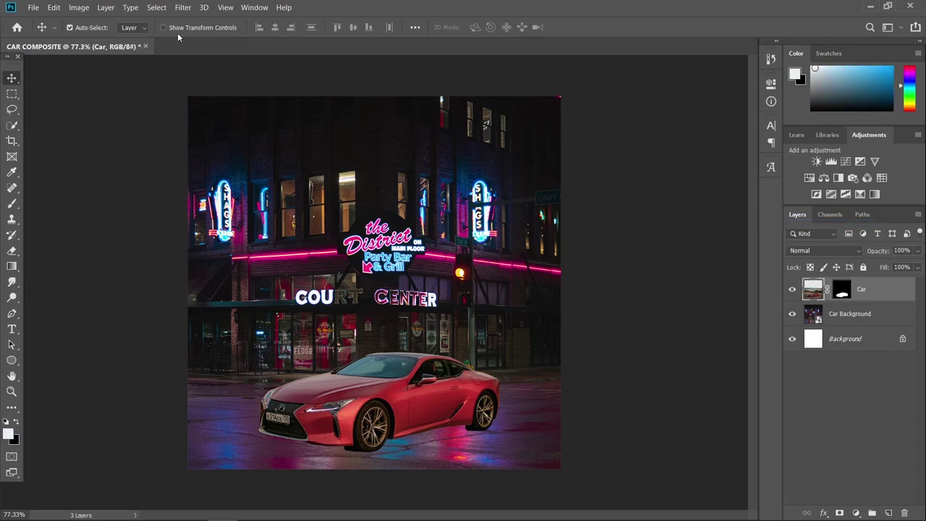
left_click(81, 8)
mouse_move(99, 36)
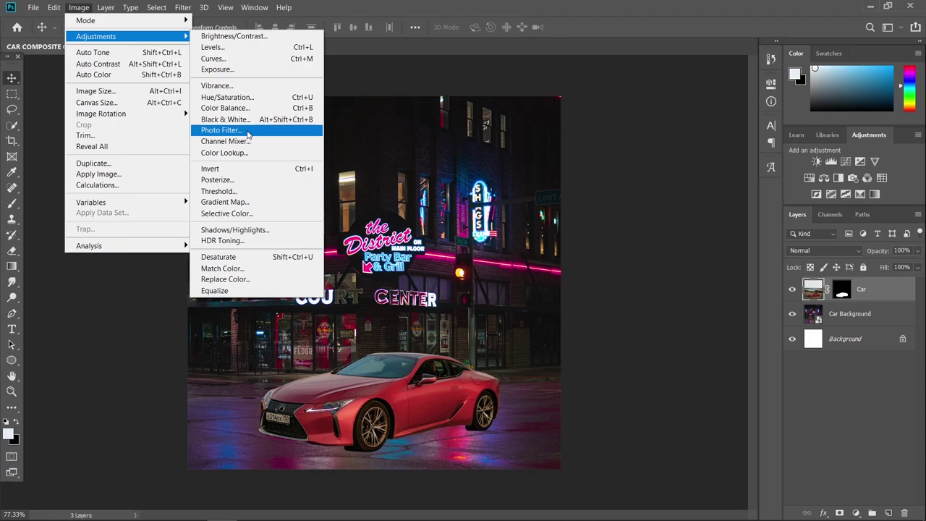
left_click(247, 270)
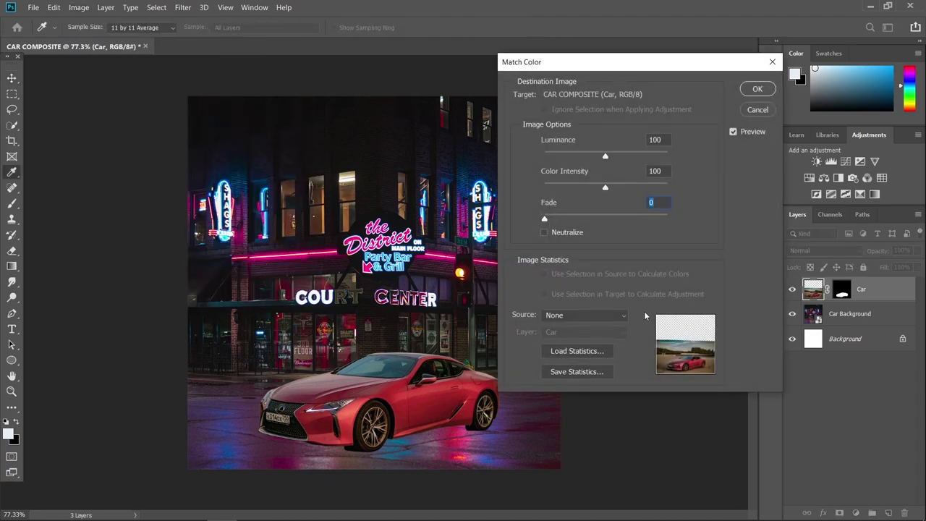
left_click(577, 316)
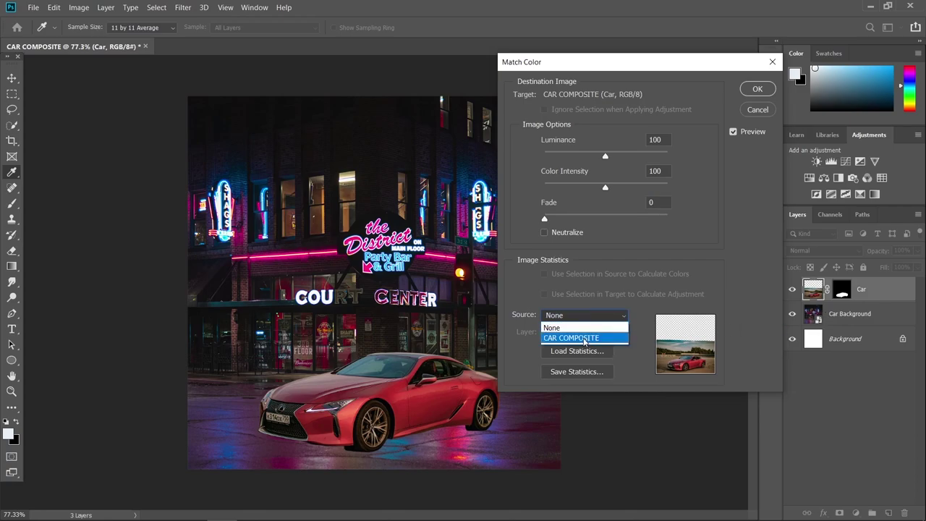
left_click(584, 338)
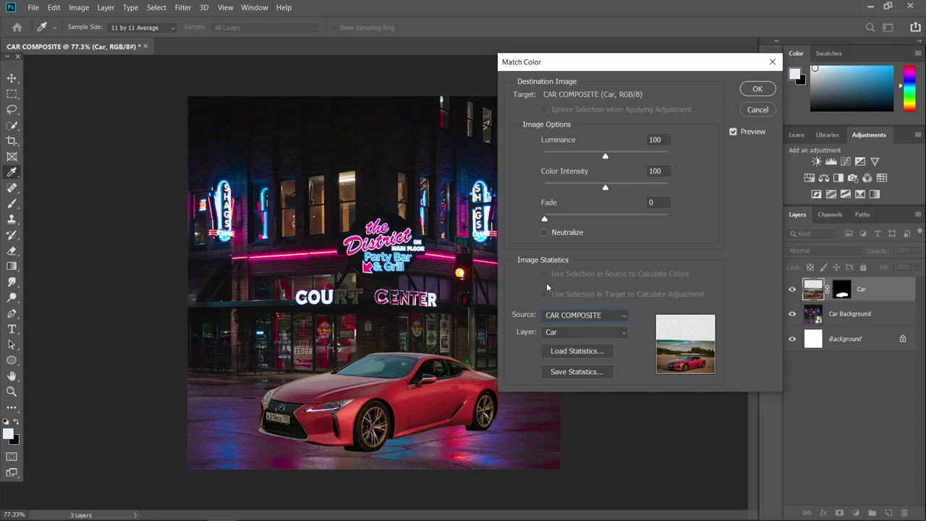
left_click(572, 334)
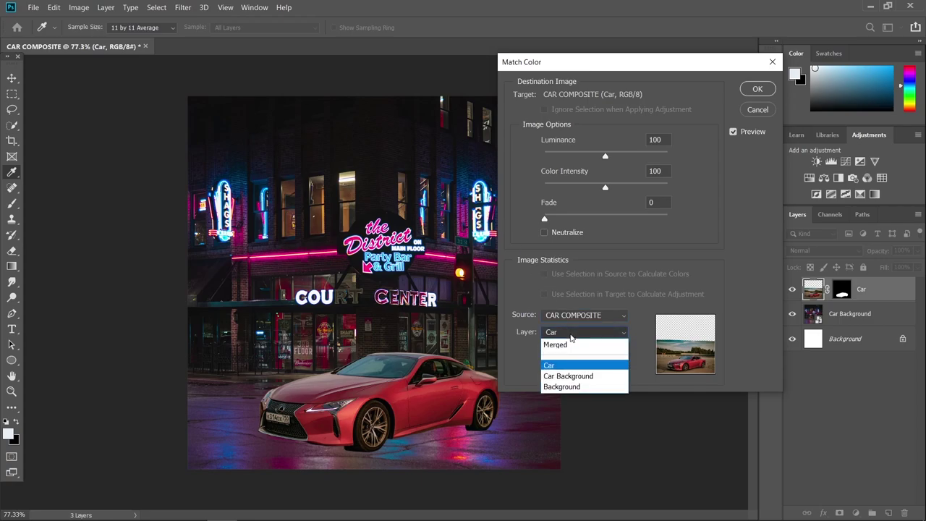
left_click(584, 376)
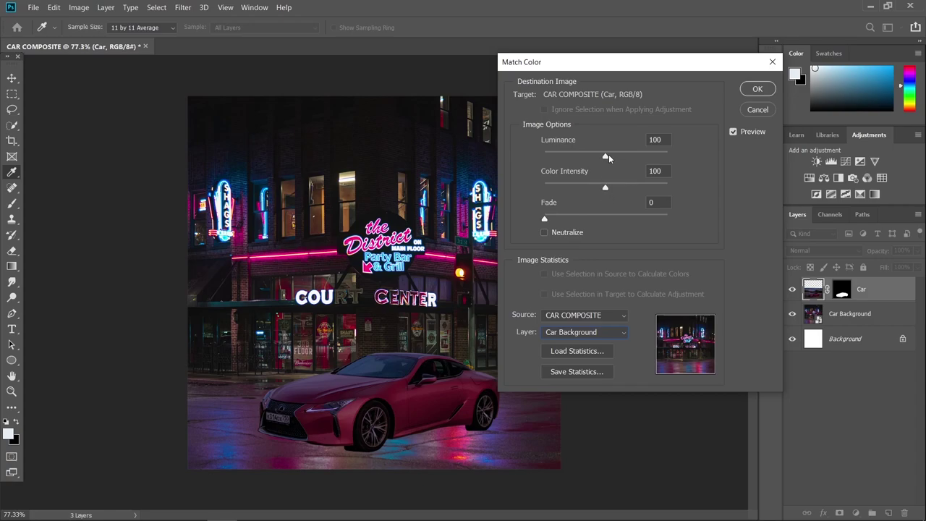
Step: Set the color match's luminance to 140 and color intensity to 108, and apply it
left_click_drag(608, 154, 611, 155)
left_click_drag(605, 190, 610, 188)
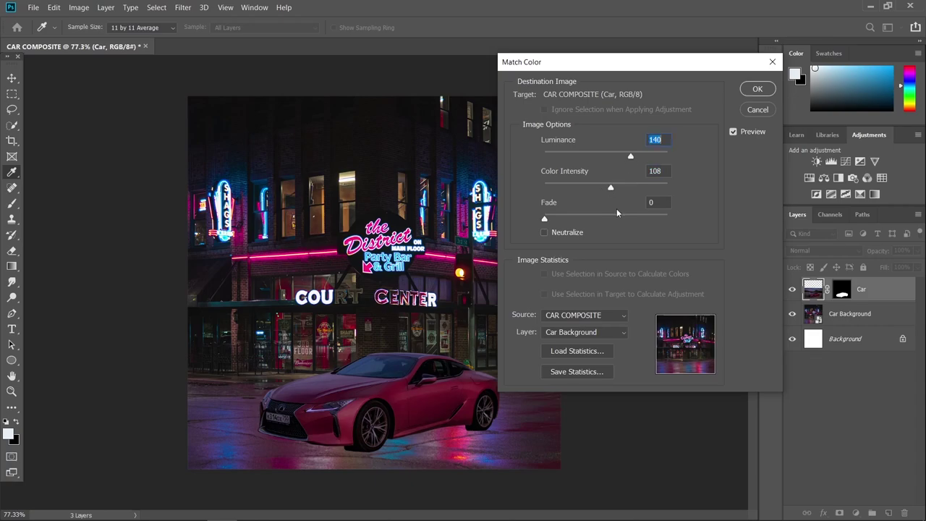
left_click(758, 90)
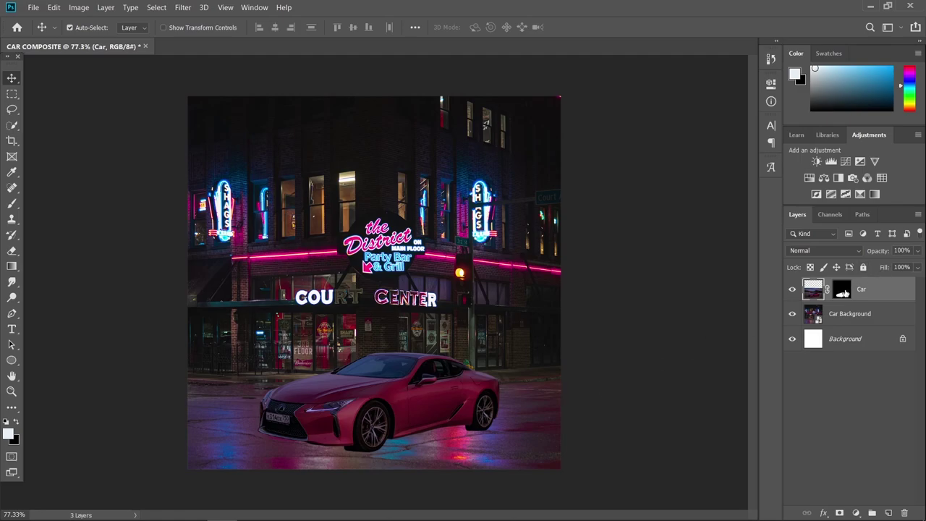
Step: Target the Car layer's mask with a Soft Round brush at 10% flow and a white foreground color
left_click(842, 290)
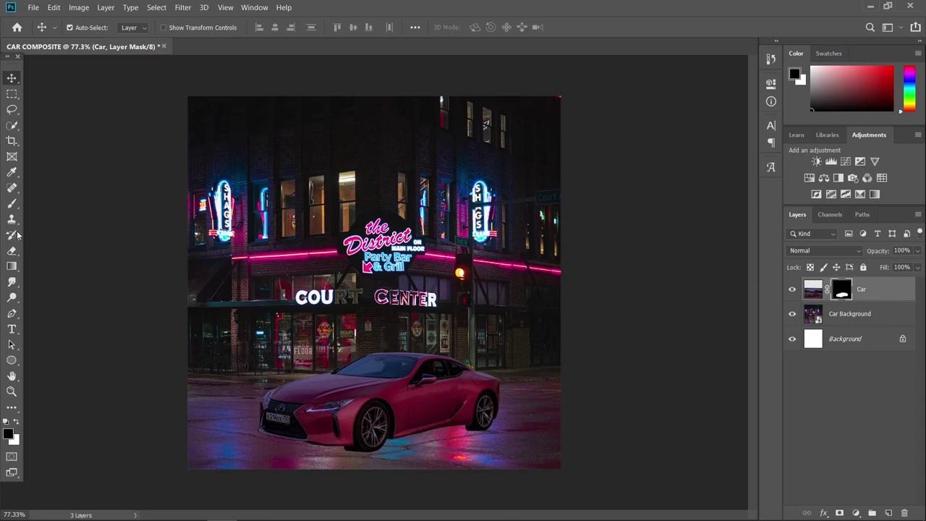
left_click(11, 203)
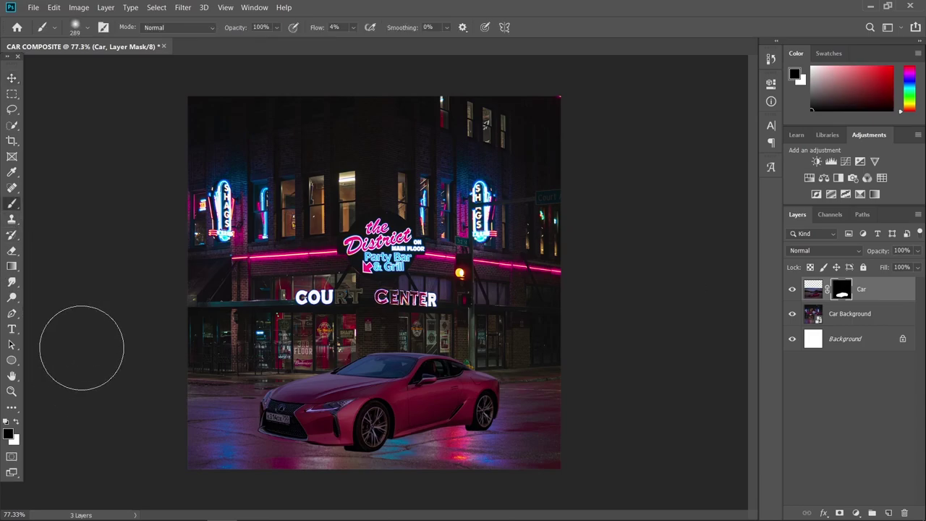
left_click(85, 27)
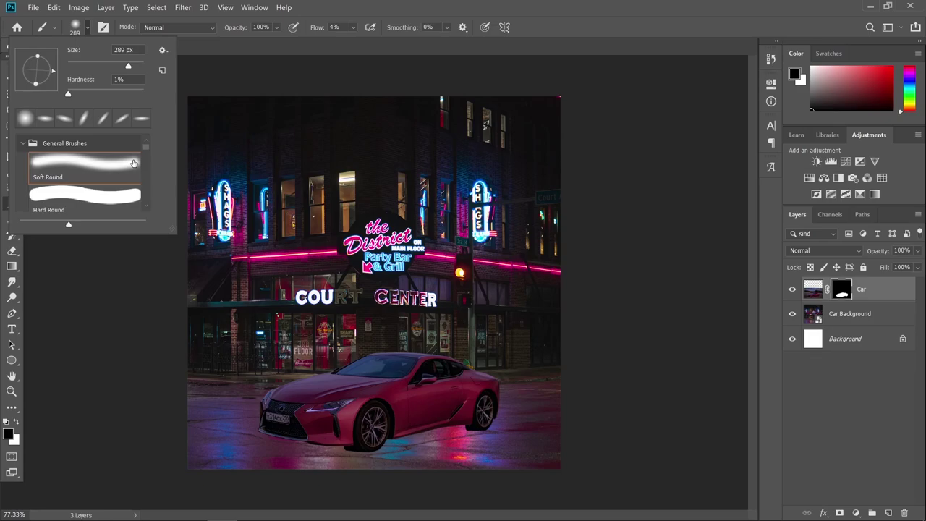
left_click(353, 28)
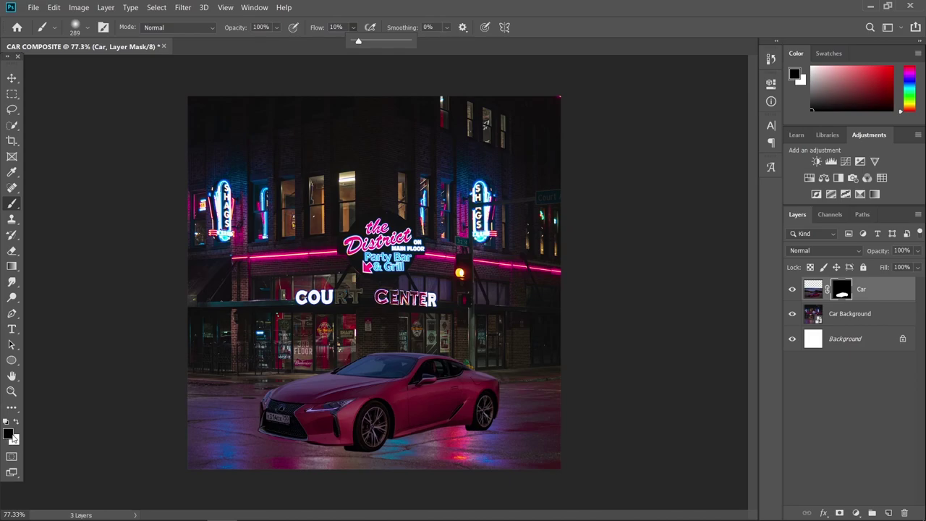
key("x")
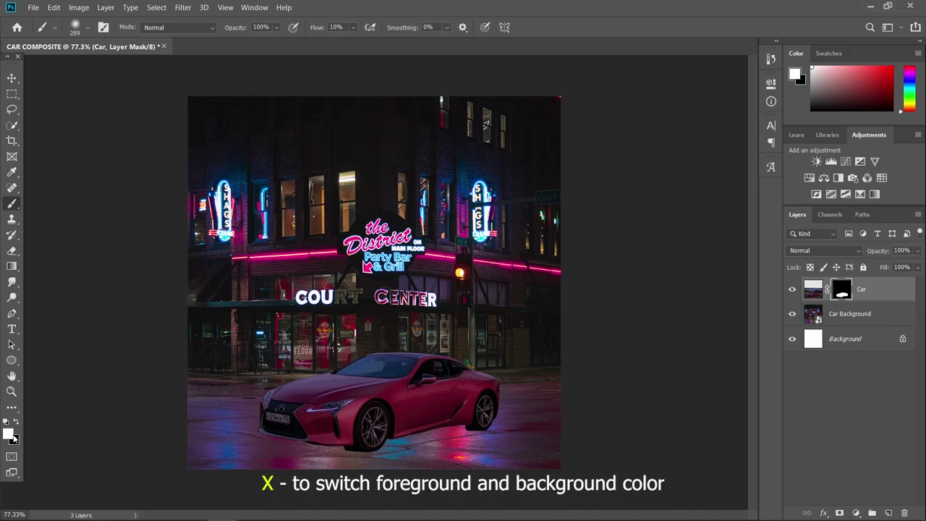
Step: Paint the Car mask white beneath the body, wheels and front bumper with a 26 px brush to reveal the ground shadow
scroll(416, 429, "up", 5)
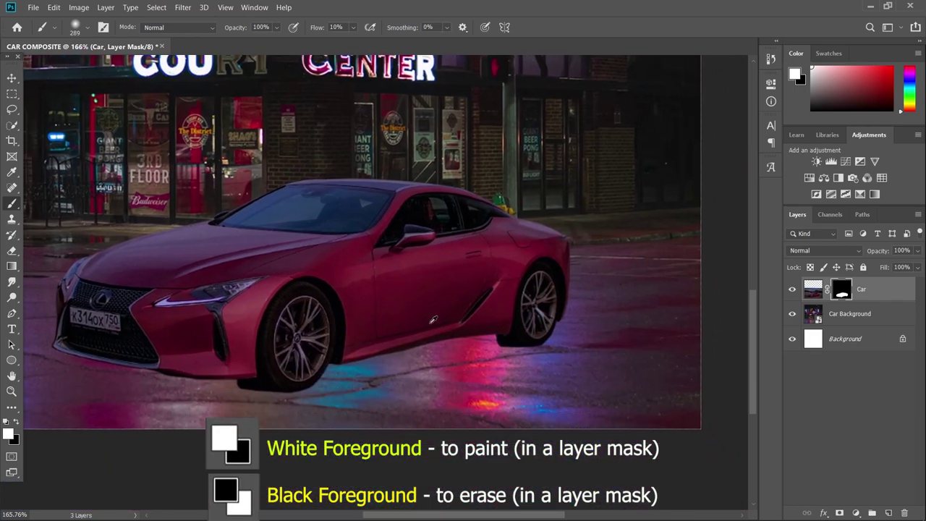
left_click_drag(434, 325, 376, 325)
scroll(432, 358, "up", 1)
left_click_drag(437, 356, 425, 356)
mouse_move(370, 337)
left_mouse_down()
mouse_move(307, 358)
mouse_move(490, 331)
left_mouse_up()
mouse_move(353, 358)
left_mouse_down()
mouse_move(428, 354)
mouse_move(391, 365)
left_mouse_up()
left_click_drag(410, 347, 483, 350)
left_click_drag(388, 379, 217, 353)
left_click_drag(261, 354, 252, 356)
mouse_move(382, 383)
left_mouse_down()
mouse_move(252, 357)
mouse_move(316, 376)
left_mouse_up()
scroll(316, 376, "down", 8)
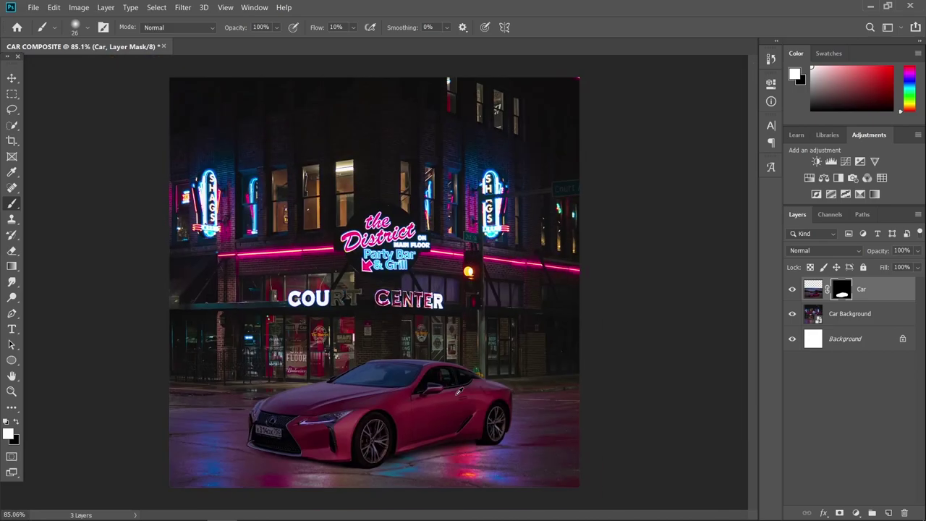
Step: Reduce the brush to 15 px and inspect the blended shadow along the car's lower edge
scroll(477, 432, "up", 8)
scroll(366, 456, "down", 5)
scroll(311, 461, "up", 2)
key("bracketleft")
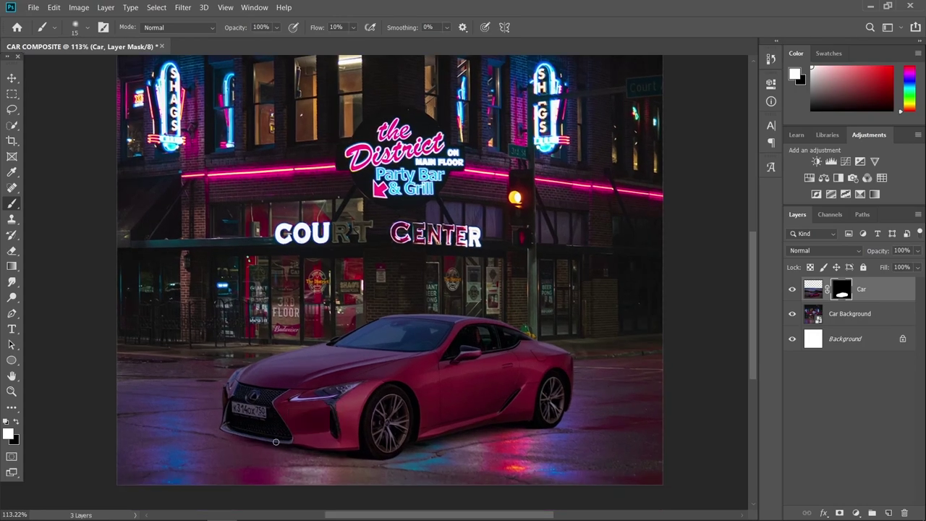
scroll(395, 458, "down", 3)
scroll(403, 460, "up", 2)
scroll(435, 455, "down", 1)
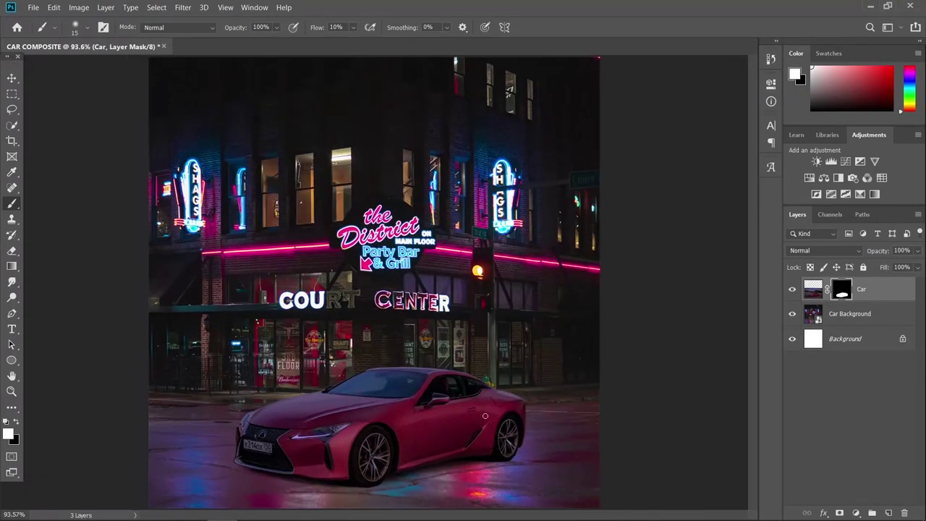
scroll(485, 416, "down", 1)
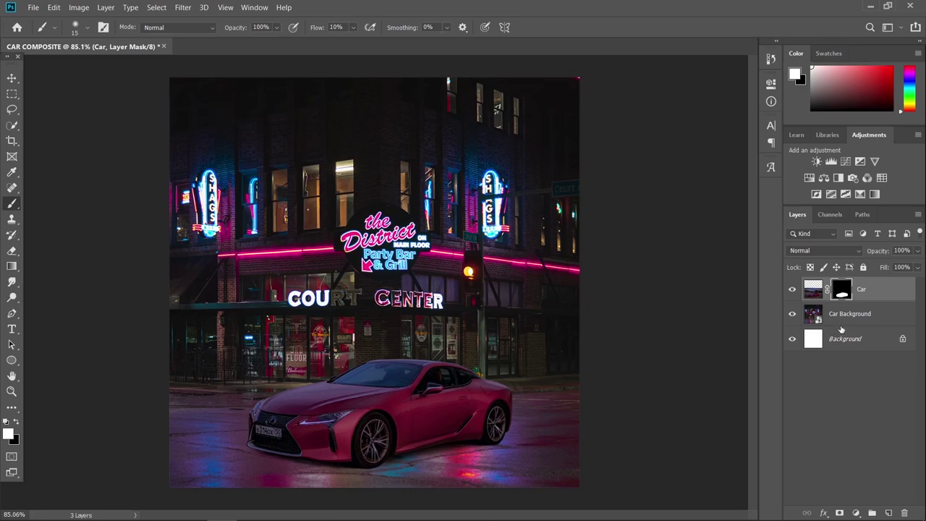
Step: Rasterize the Car Background layer and ready the Clone Stamp tool for retouching it
left_click(864, 314)
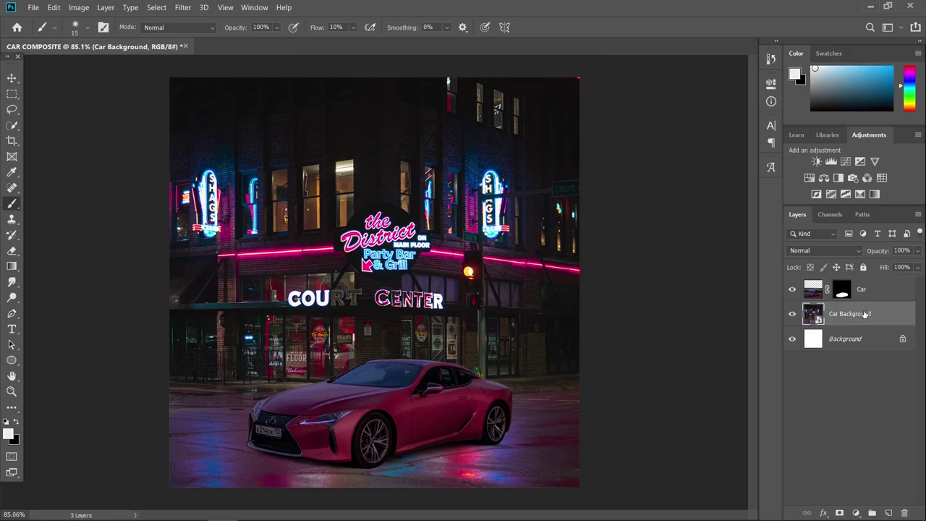
key("s")
right_click(840, 315)
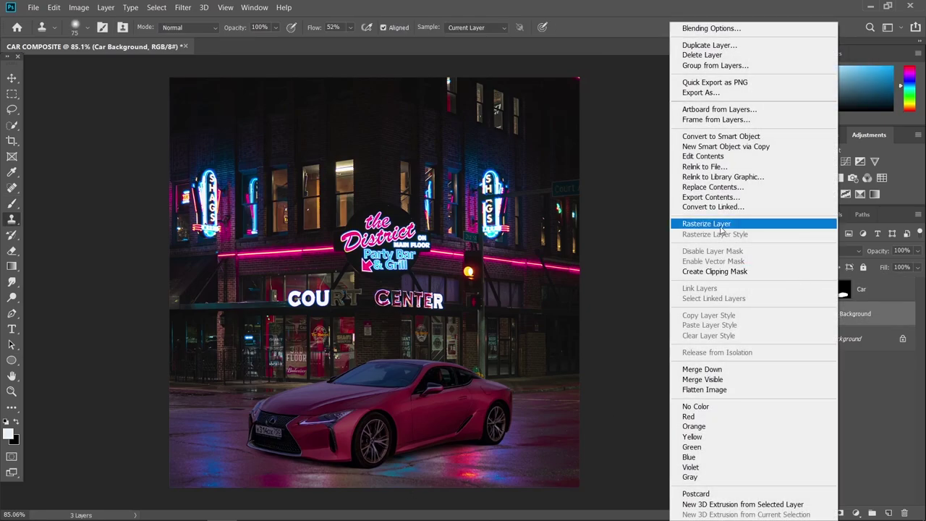
left_click(719, 224)
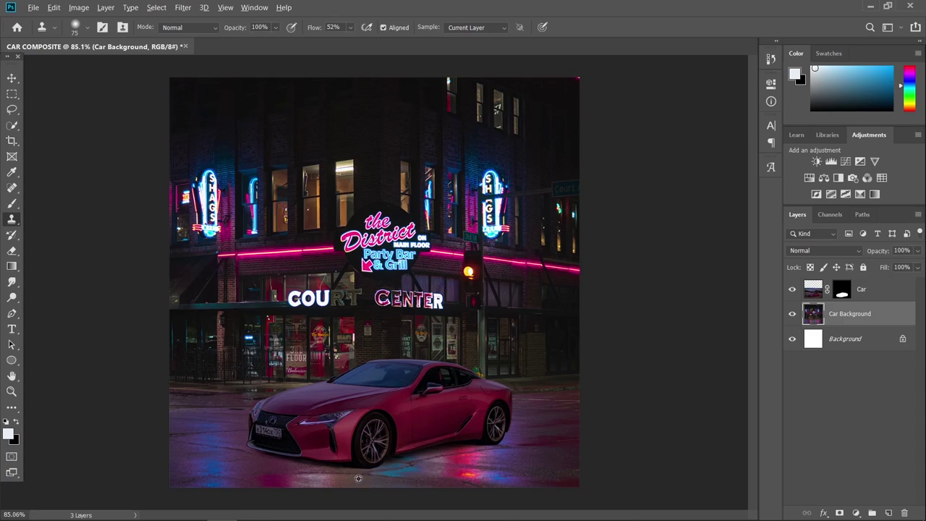
Step: Clone plain wet asphalt from beneath the front wheel over the red and blue reflections beside the car, using a 75 px stamp
scroll(369, 478, "up", 5)
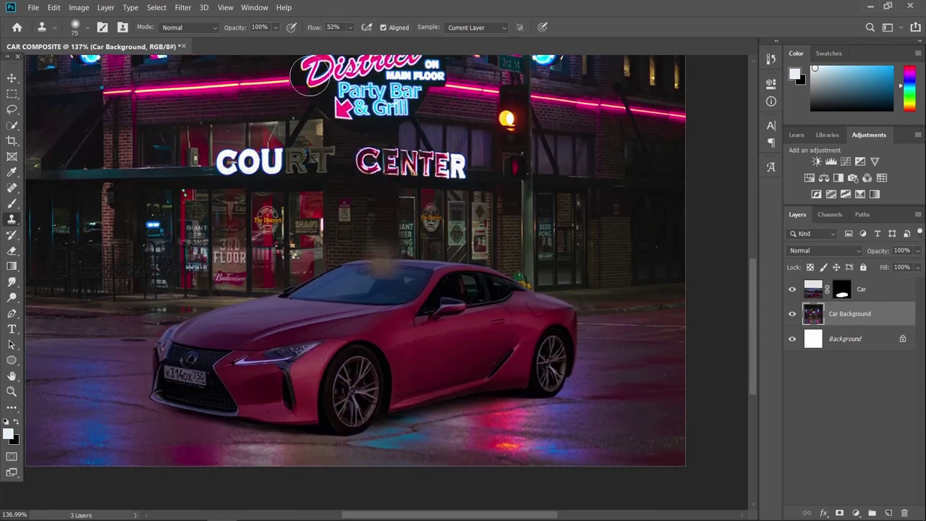
mouse_move(428, 452)
left_mouse_down()
mouse_move(372, 445)
mouse_move(455, 438)
mouse_move(390, 458)
mouse_move(360, 448)
mouse_move(530, 414)
left_mouse_up()
left_click(318, 451, "alt")
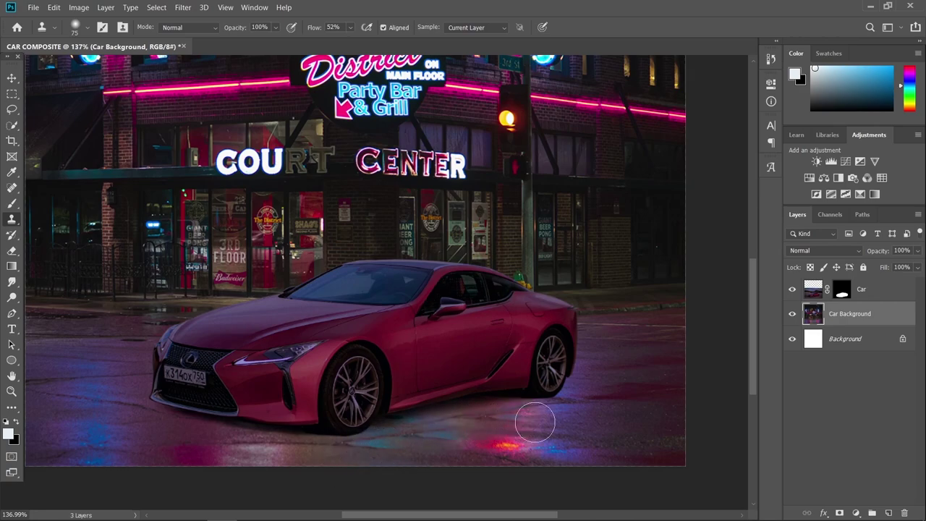
left_click(324, 451, "alt")
mouse_move(489, 440)
left_mouse_down()
mouse_move(682, 459)
mouse_move(516, 465)
mouse_move(541, 414)
left_mouse_up()
left_click(322, 456, "alt")
left_click(314, 453, "alt")
mouse_move(497, 438)
left_mouse_down()
mouse_move(538, 441)
mouse_move(492, 447)
left_mouse_up()
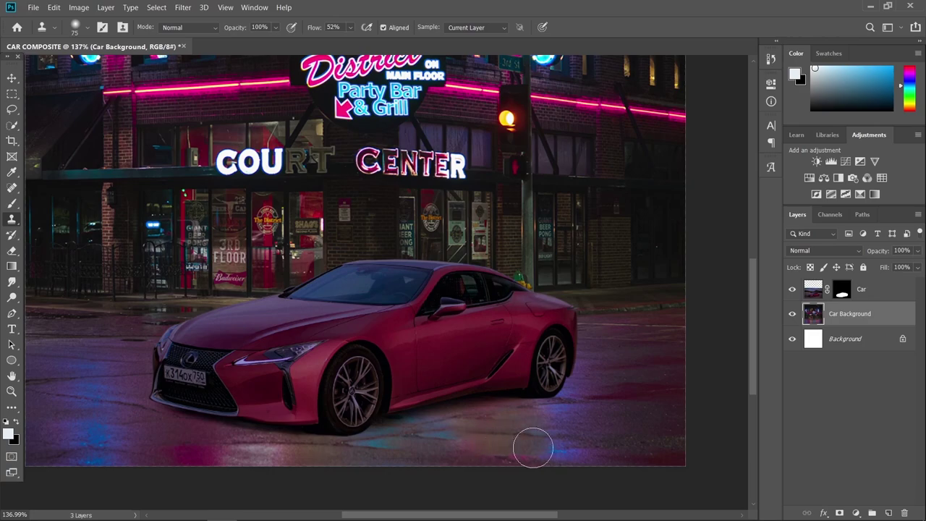
Step: Clone away the remaining bright reflections below the rear wheel with a 61 px stamp and check the retouched street
right_click(504, 443, "alt")
left_click(348, 450, "alt")
left_click_drag(512, 452, 563, 453)
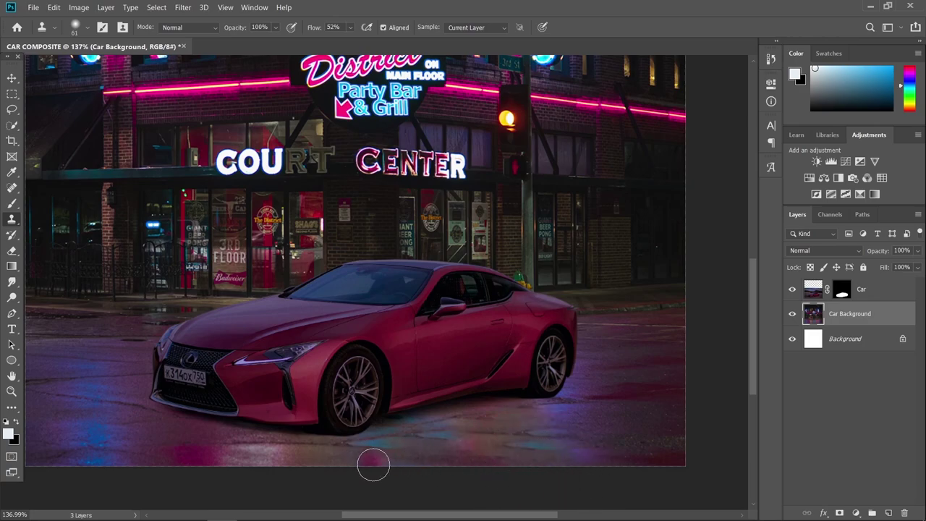
scroll(483, 402, "down", 2)
scroll(483, 403, "up", 2)
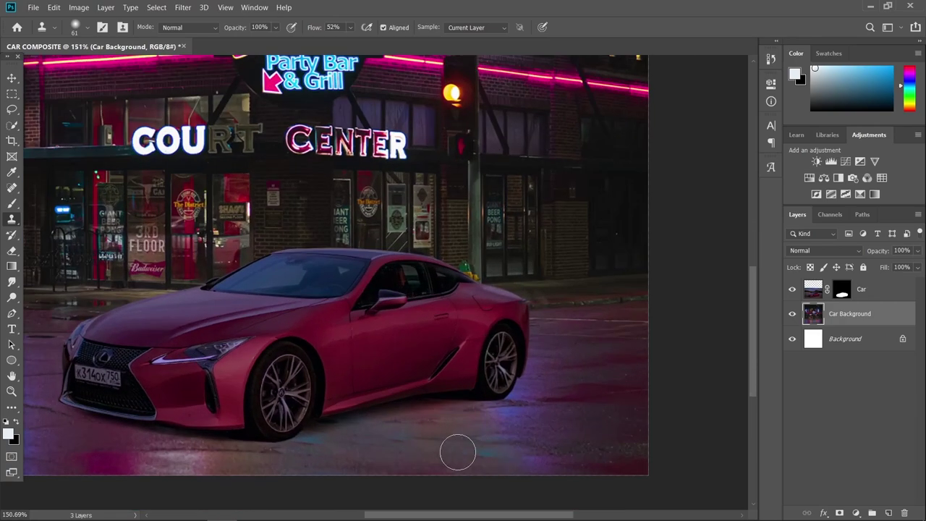
scroll(550, 448, "down", 3)
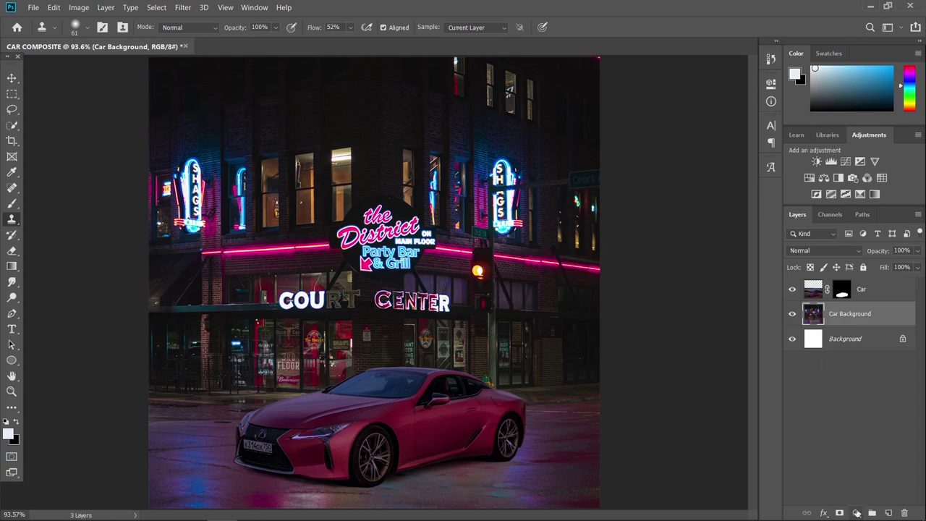
Step: Add a Hue/Saturation adjustment clipped to Car Background with Lightness at its minimum, and invert its mask to black
left_click(857, 513)
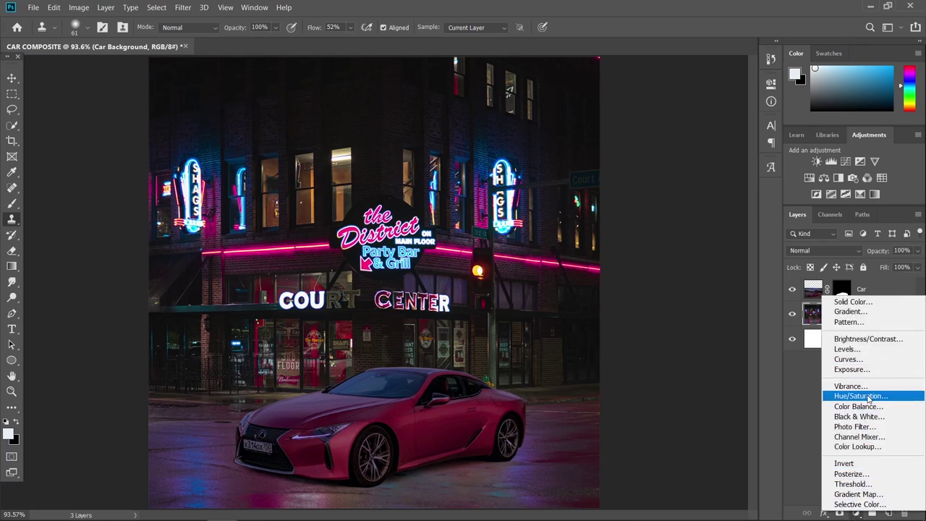
left_click(859, 396)
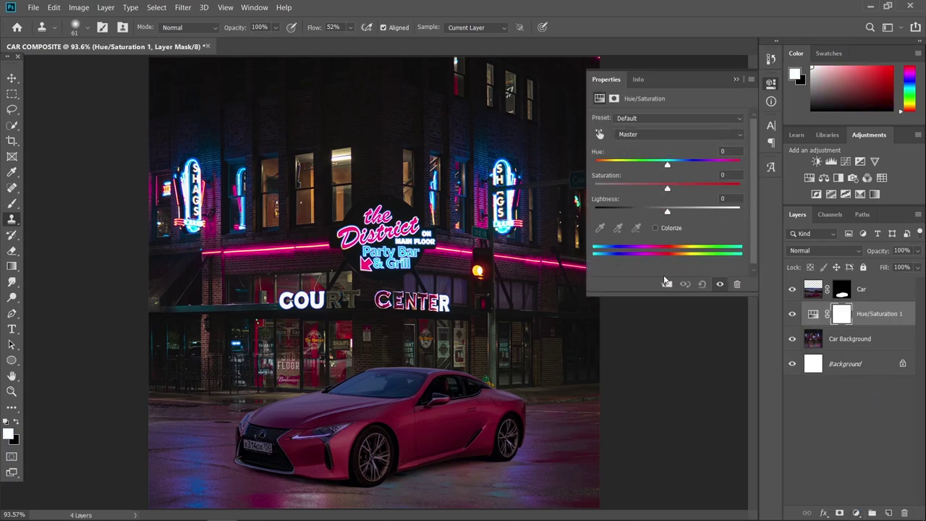
left_click(667, 285)
left_click_drag(653, 212, 582, 212)
left_click(738, 79)
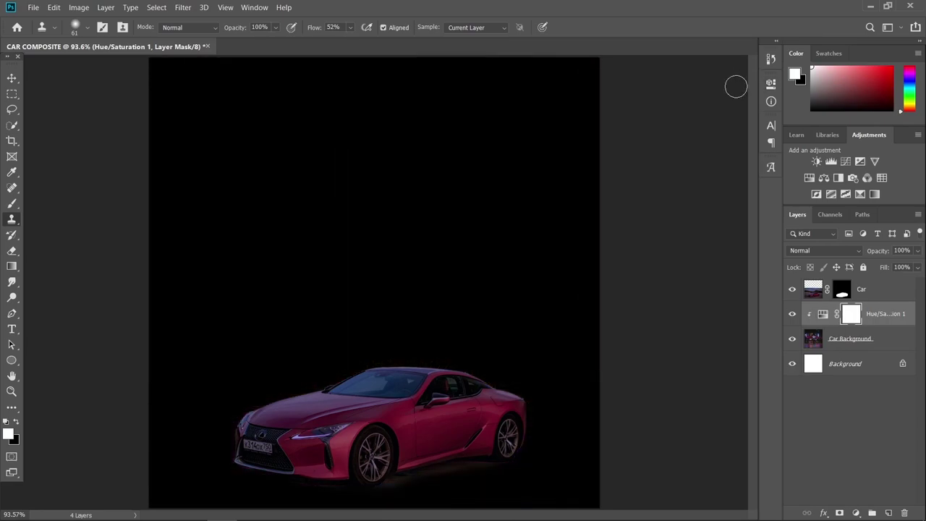
scroll(673, 246, "down", 1)
key("ctrl+i")
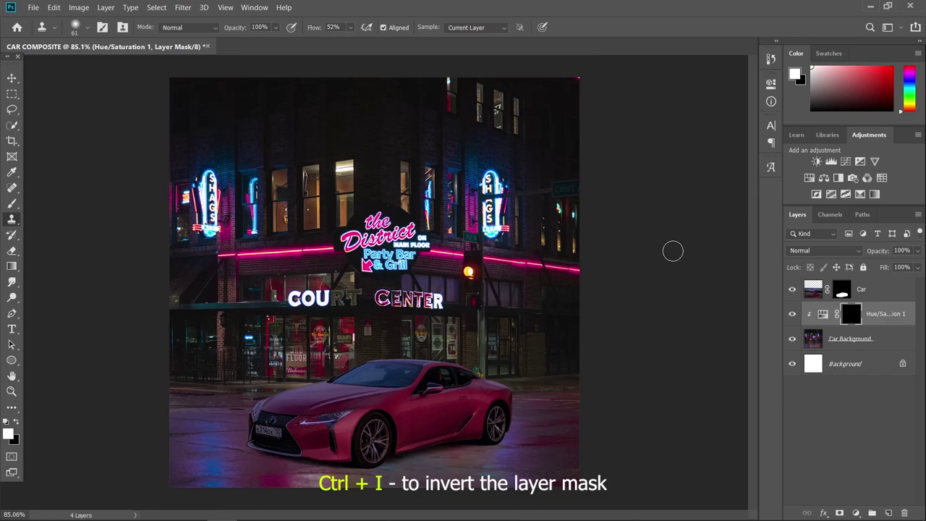
Step: Paint the adjustment mask white along the ground beneath the car with a 71 px Soft Round brush at 10% flow
left_click(10, 205)
left_click(84, 29)
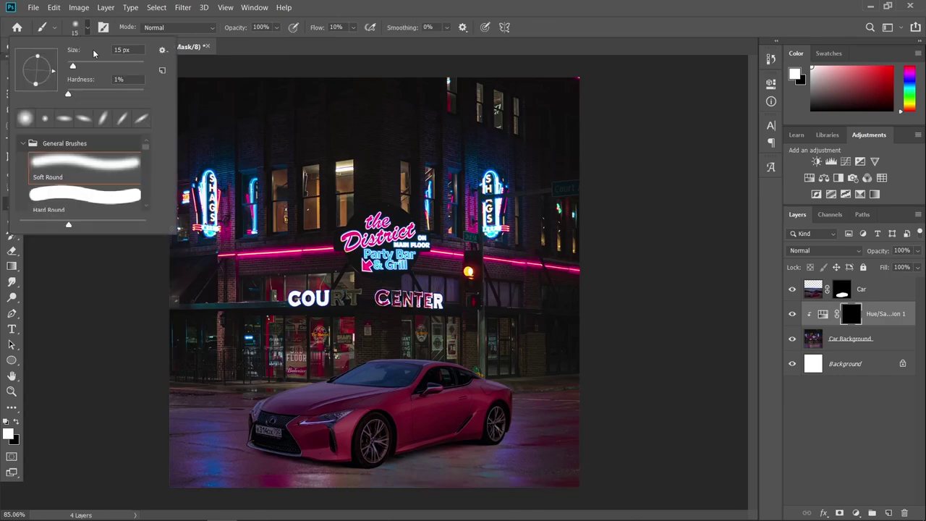
left_click(89, 28)
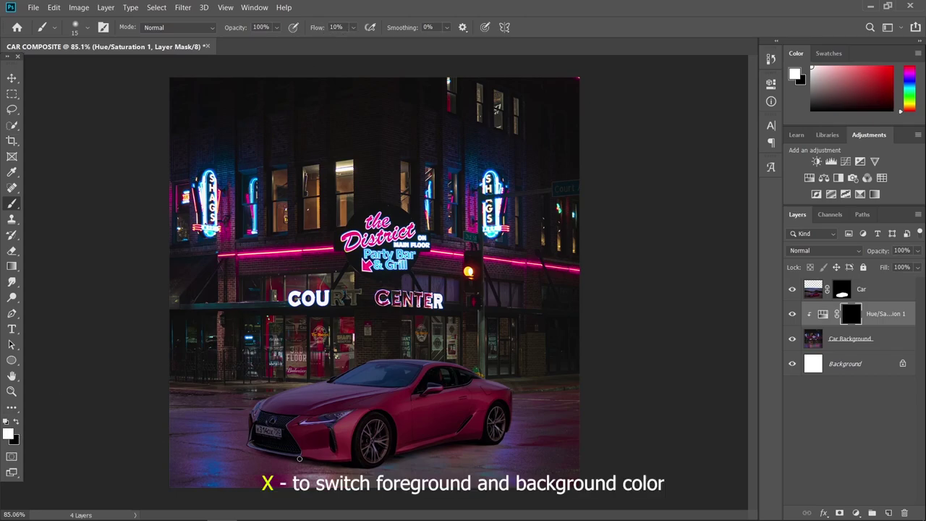
scroll(330, 456, "up", 3)
mouse_move(383, 457)
left_mouse_down()
mouse_move(362, 349)
mouse_move(360, 374)
mouse_move(383, 374)
left_mouse_up()
scroll(349, 369, "up", 3)
mouse_move(226, 397)
left_mouse_down()
mouse_move(293, 413)
mouse_move(568, 360)
mouse_move(606, 384)
mouse_move(614, 424)
mouse_move(534, 386)
mouse_move(234, 385)
mouse_move(347, 422)
mouse_move(576, 417)
mouse_move(342, 408)
mouse_move(352, 387)
left_mouse_up()
key("ctrl+0")
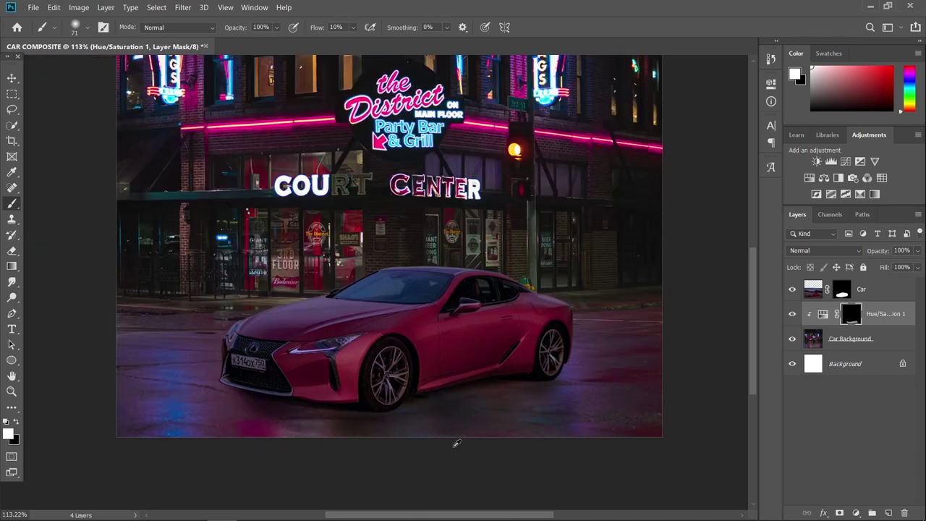
scroll(454, 466, "up", 1)
scroll(442, 480, "down", 2)
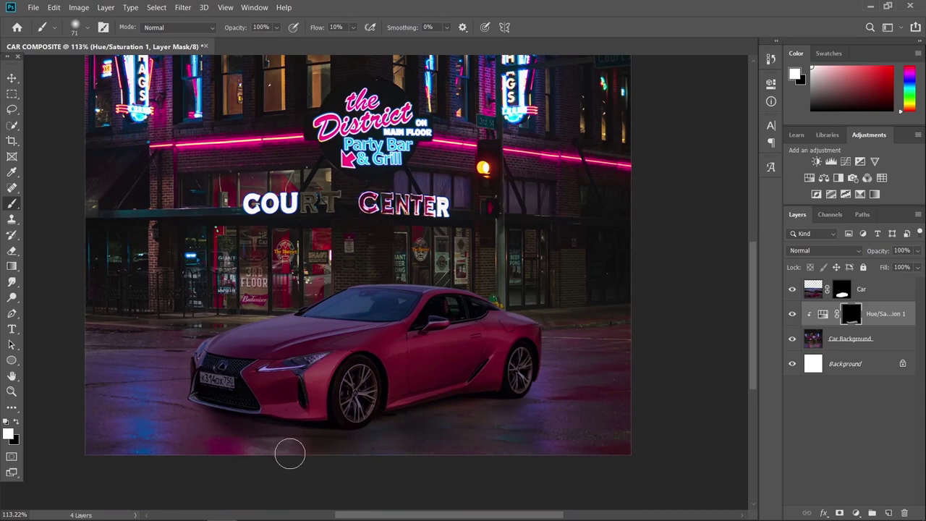
Step: Soften the shadow on the street below the front bumper by painting the mask black with a 51 px brush
key("x")
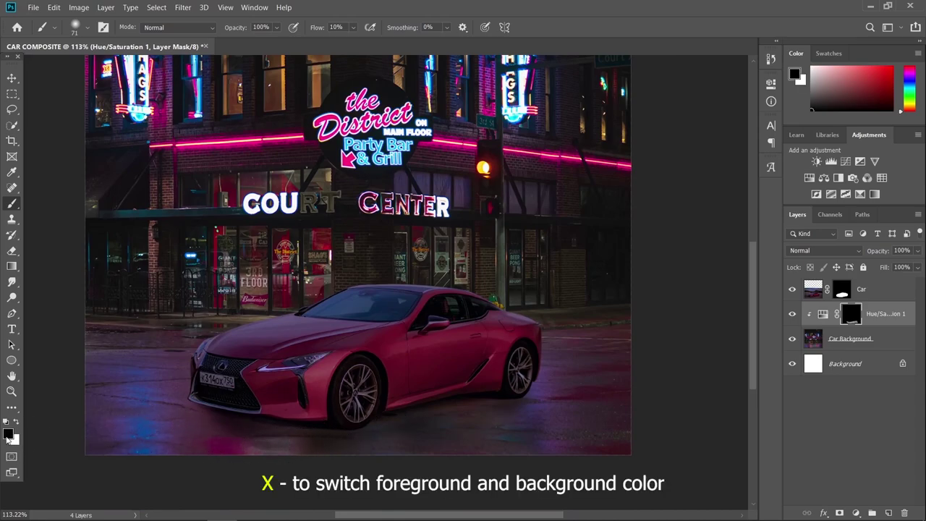
left_click_drag(265, 438, 257, 436)
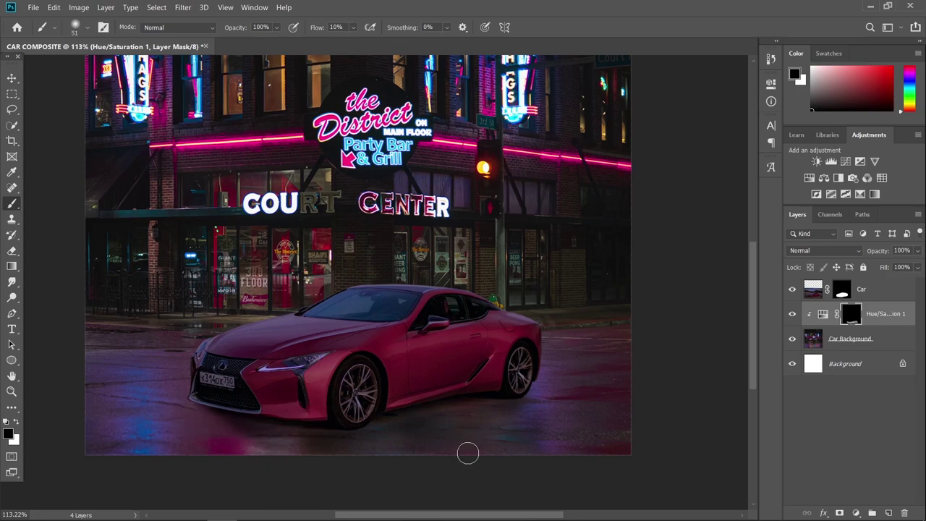
scroll(382, 413, "down", 3)
Step: Paint the mask white under the front bumper with a 63 px brush and compare the image with the adjustment off and on
scroll(277, 427, "up", 5)
key("x")
left_click_drag(253, 424, 258, 425)
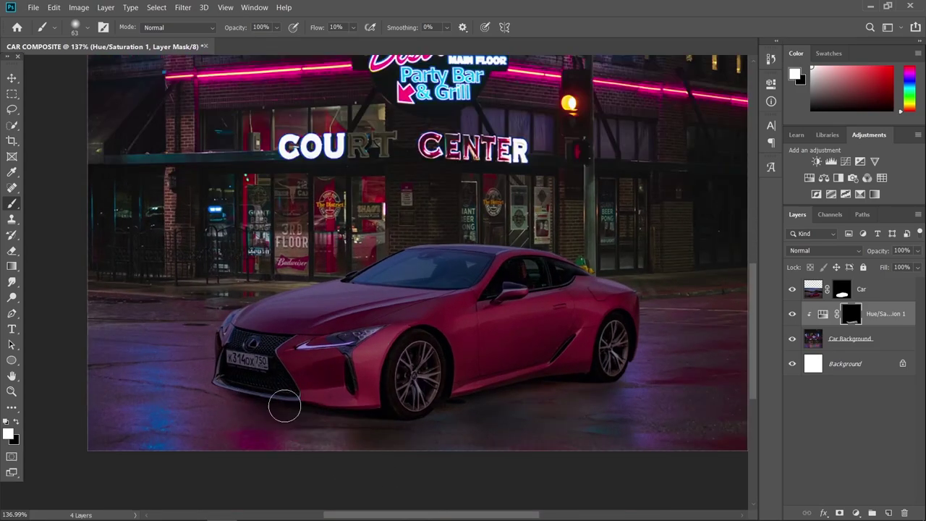
scroll(617, 364, "down", 4)
left_click(792, 315)
scroll(678, 351, "down", 1)
left_click(792, 315)
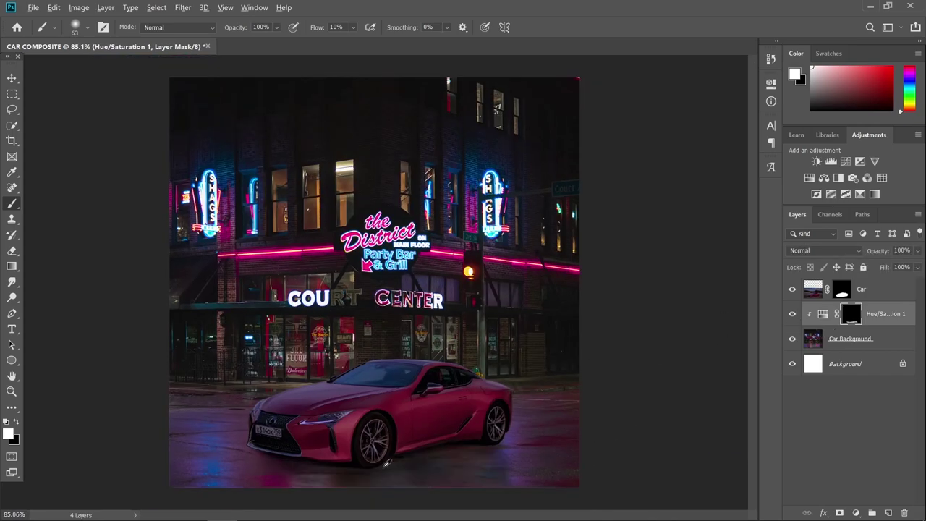
Step: Deepen the ground shadow around the front bumper and front wheel in white, using brush sizes of 94 px and 80 px
scroll(319, 401, "up", 2)
left_click_drag(340, 396, 355, 397)
left_click_drag(348, 397, 285, 384)
scroll(523, 385, "down", 3)
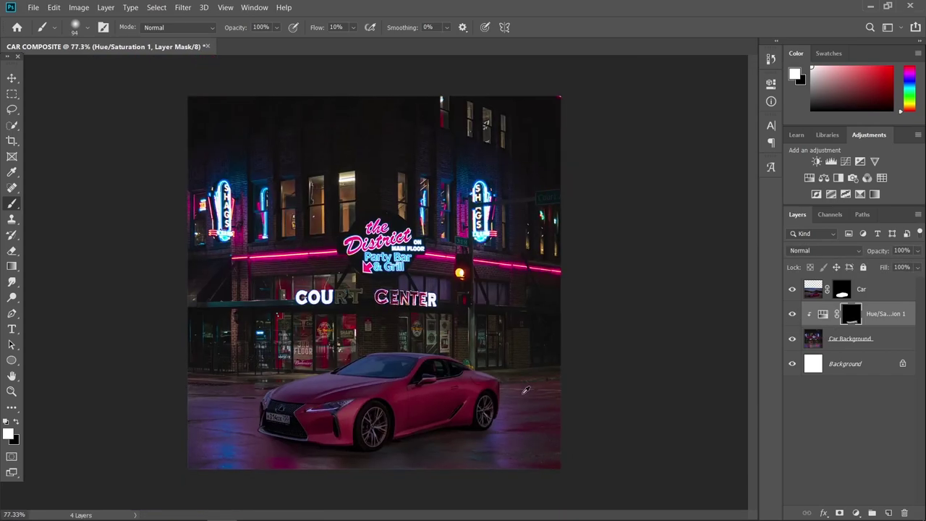
key("XF86MonBrightnessUp")
key("XF86MonBrightnessUp")
scroll(522, 394, "up", 3)
key("bracketright")
key("bracketright")
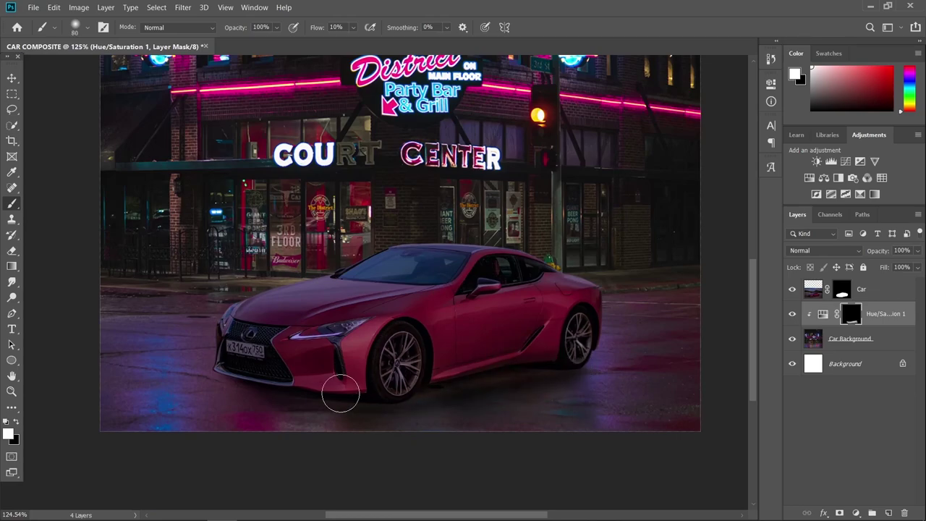
Step: Trim the shadow's outer edges on the street by painting the mask black with an 85 px brush
scroll(526, 405, "down", 2)
scroll(463, 434, "up", 2)
key("bracketleft")
key("bracketleft")
key("bracketleft")
key("x")
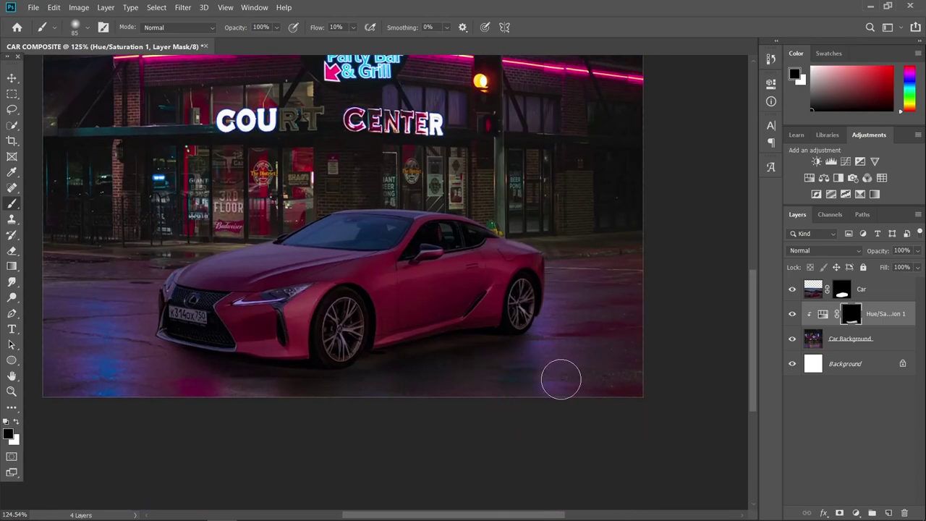
scroll(574, 399, "down", 2)
scroll(324, 449, "up", 1)
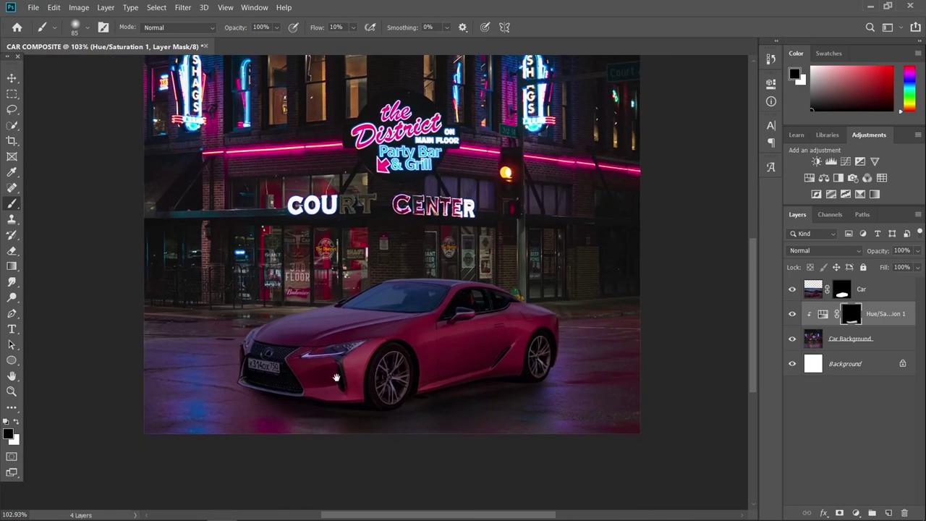
Step: Restore shadow on the street in front of the car by painting the mask white with an 85 px brush
key("bracketright")
key("x")
scroll(487, 484, "down", 2)
scroll(259, 453, "up", 2)
left_click(261, 450)
key("bracketleft")
scroll(333, 453, "down", 3)
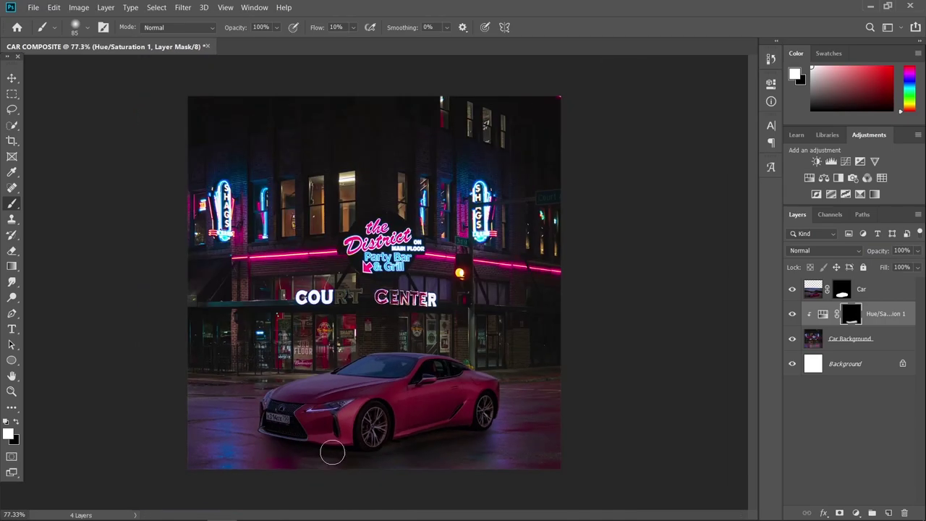
Step: Lower the brush flow to 6% and refine the shadow beneath the car in white with 76 px and 36 px brushes
left_click(353, 28)
scroll(337, 461, "up", 2)
key("bracketleft")
key("bracketleft")
key("bracketleft")
key("bracketleft")
key("bracketleft")
scroll(337, 461, "down", 2)
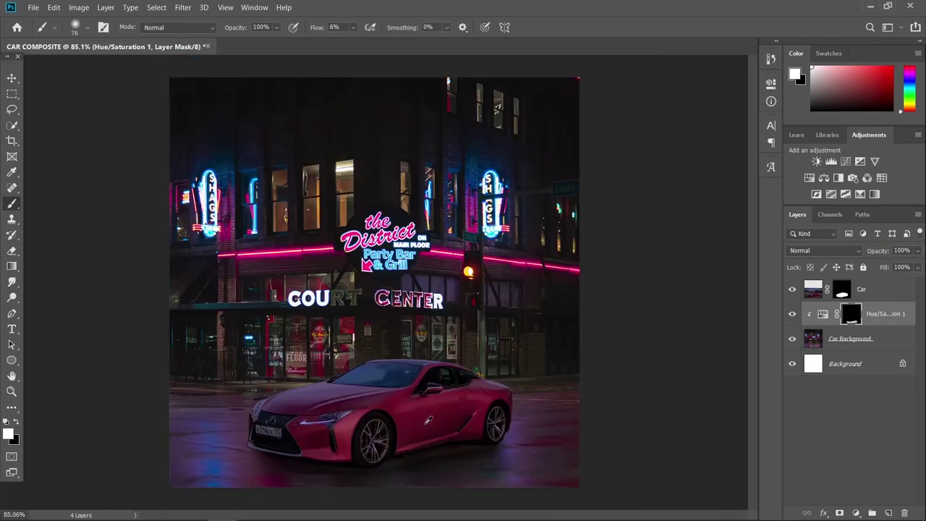
scroll(235, 384, "up", 2)
scroll(258, 386, "down", 3)
scroll(286, 372, "up", 2)
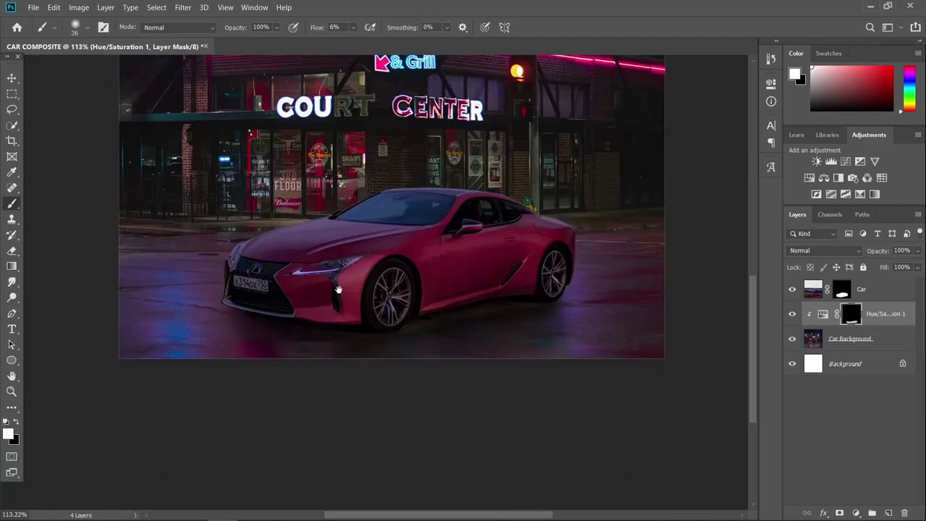
Step: Blend the shadow's edges in black with a 56 px brush and compare the image with the adjustment off and on
key("x")
key("bracketright")
key("bracketright")
key("bracketright")
scroll(332, 374, "down", 4)
scroll(331, 374, "down", 1)
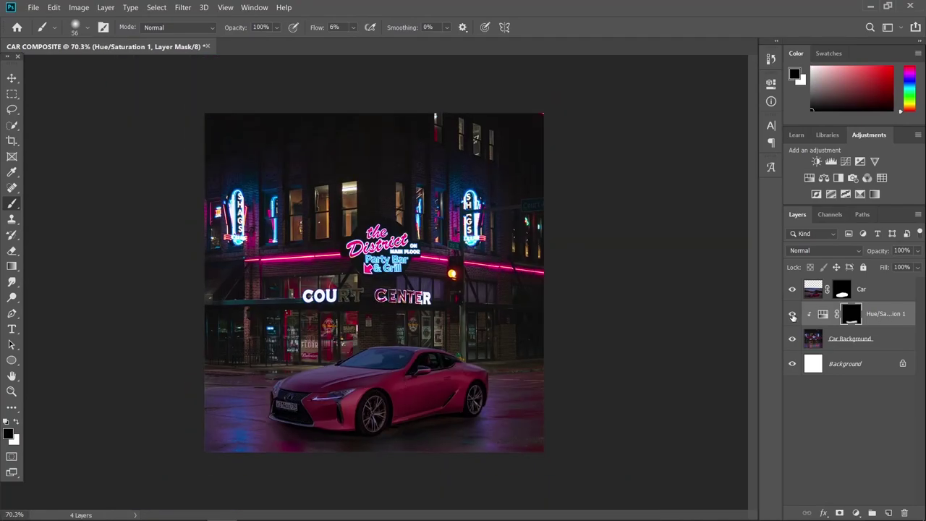
left_click(792, 315)
left_click(792, 316)
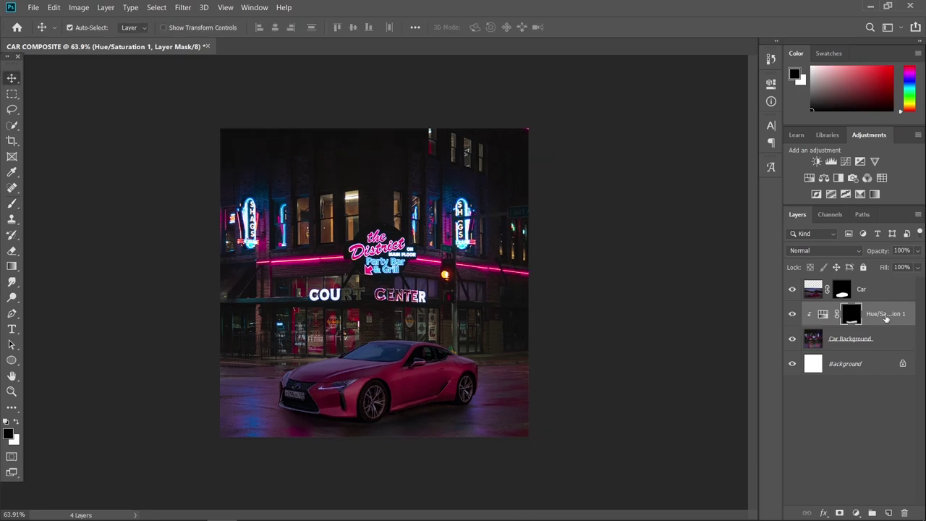
Step: Rename the Hue/Saturation adjustment layer as shadows
double_click(885, 314)
type("shadow")
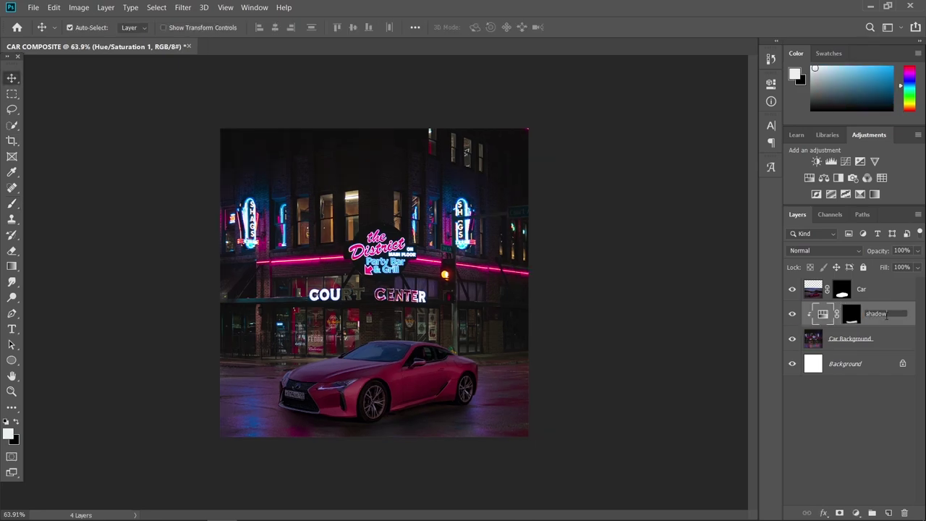
type("s")
key("Return")
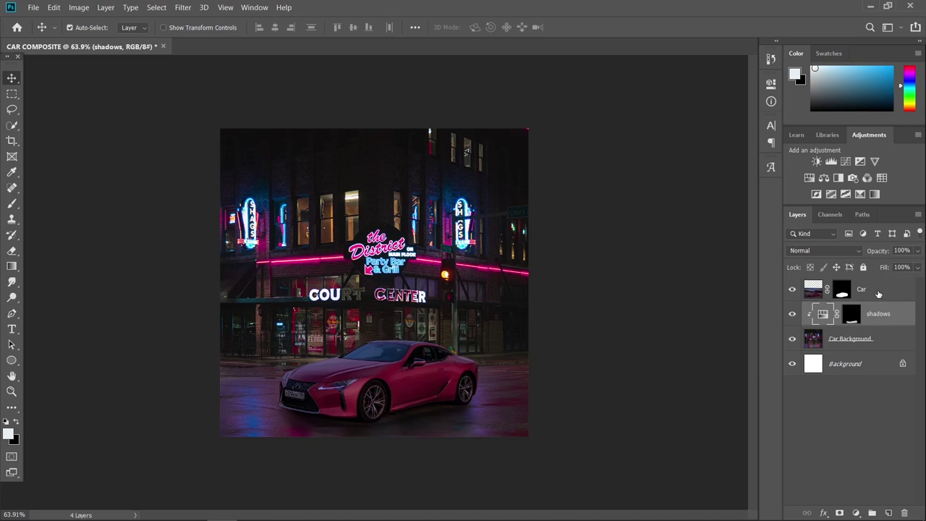
Step: Add a new Hue/Saturation adjustment layer directly above the Car layer
left_click(879, 294)
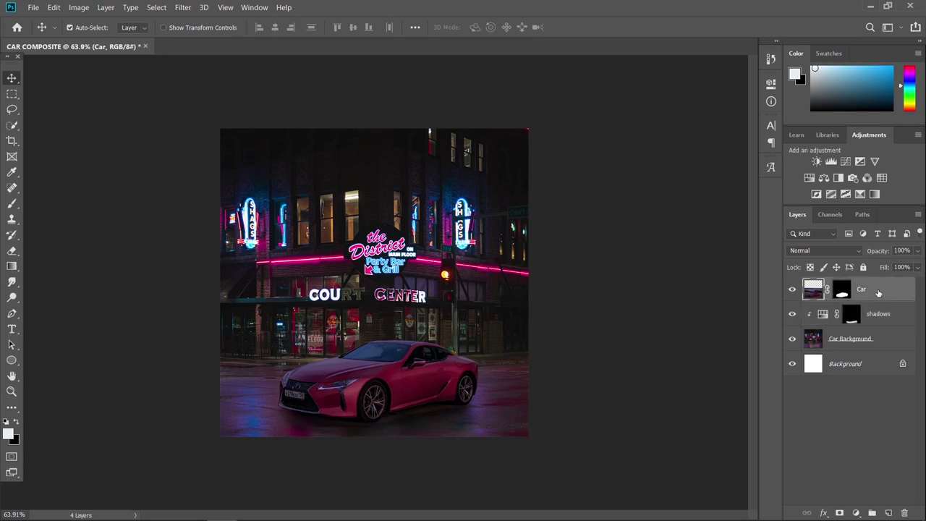
left_click(856, 511)
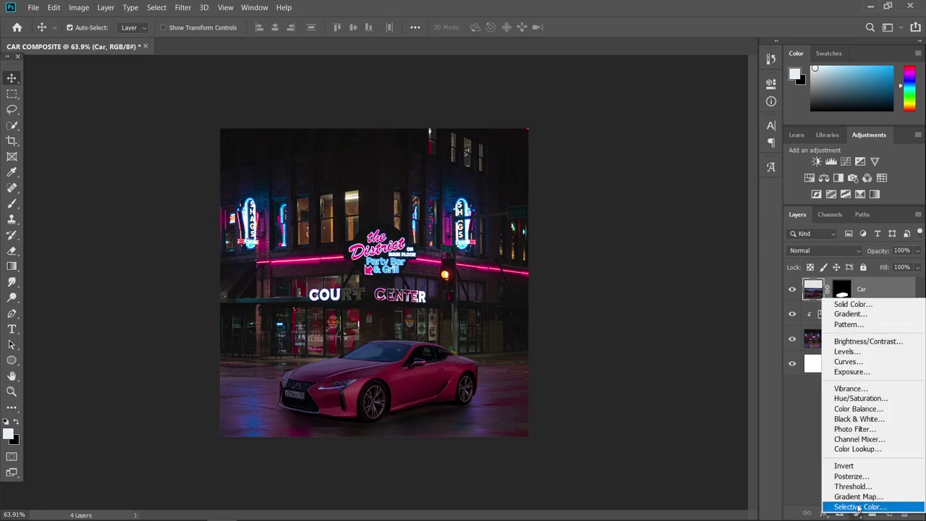
left_click(857, 398)
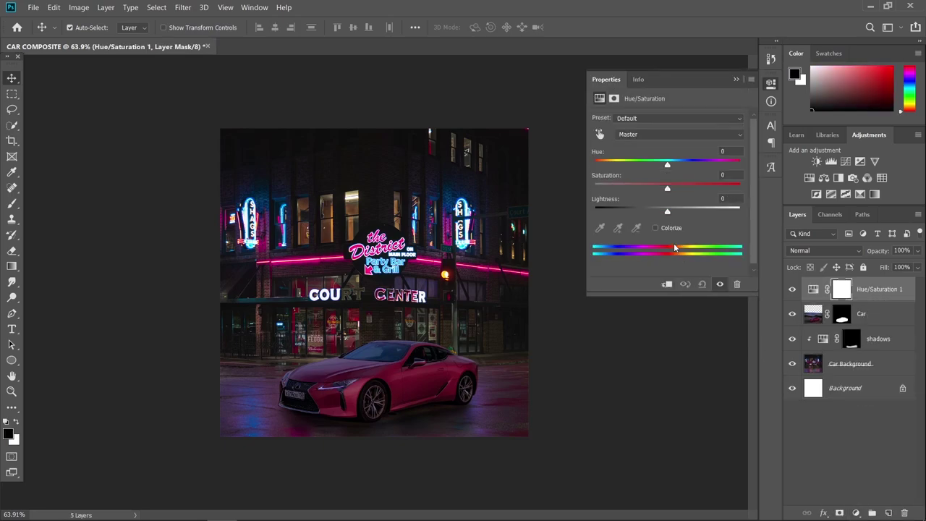
Step: Clip the new Hue/Saturation adjustment to the Car layer and colorize it with hue 233, saturation 100 and lightness +68
left_click(665, 285)
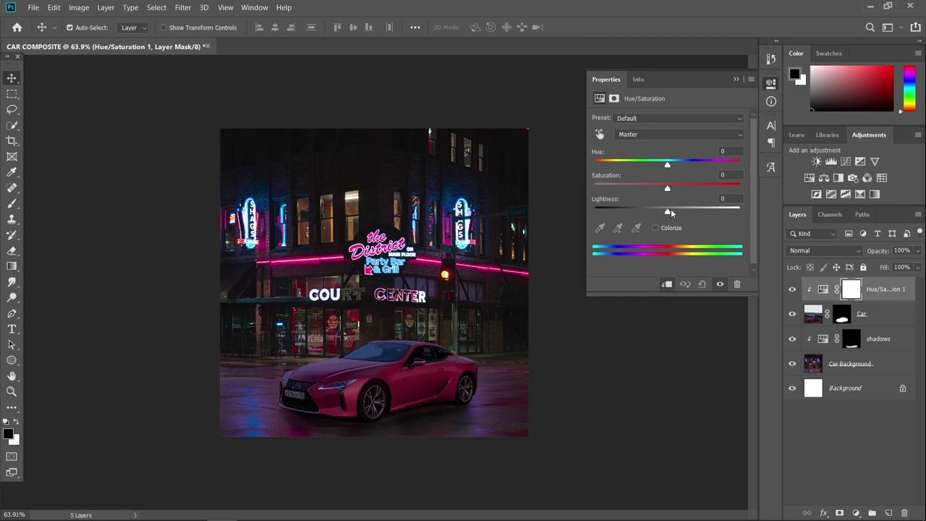
left_click(655, 228)
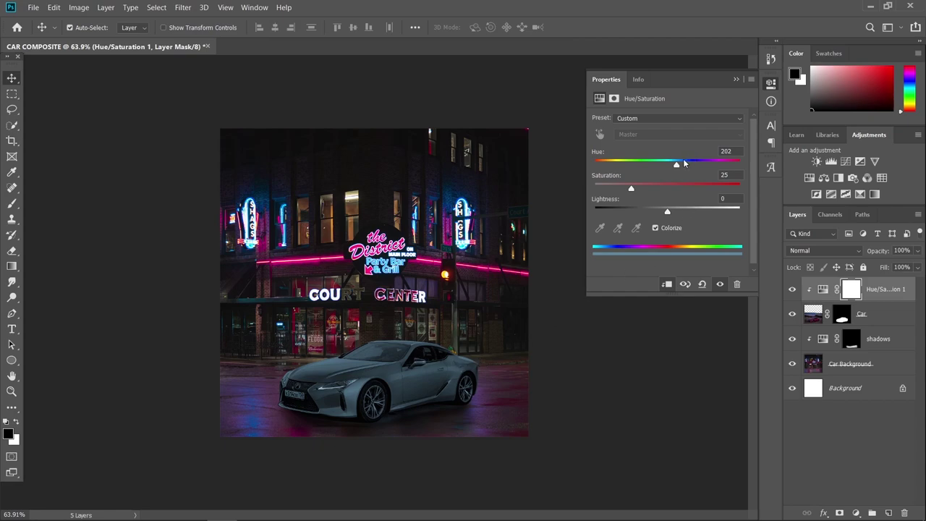
left_click_drag(677, 167, 689, 166)
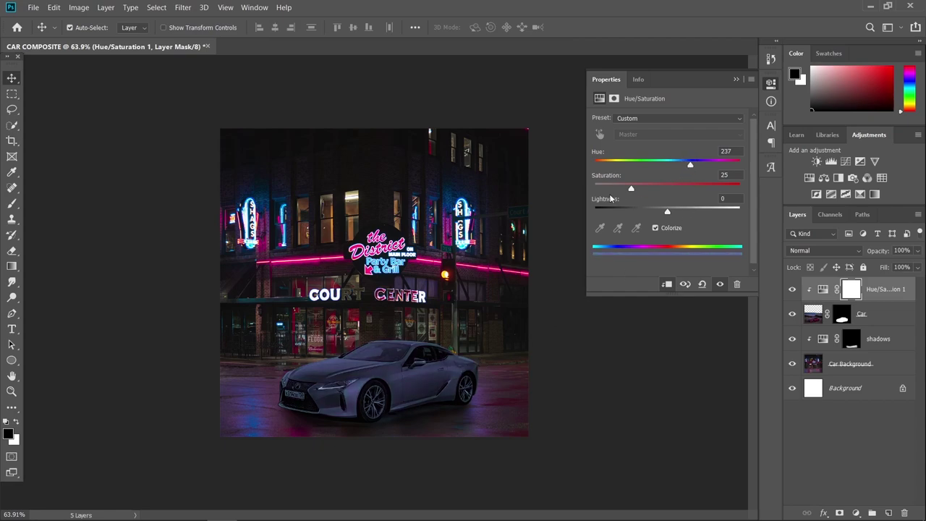
left_click_drag(632, 189, 717, 213)
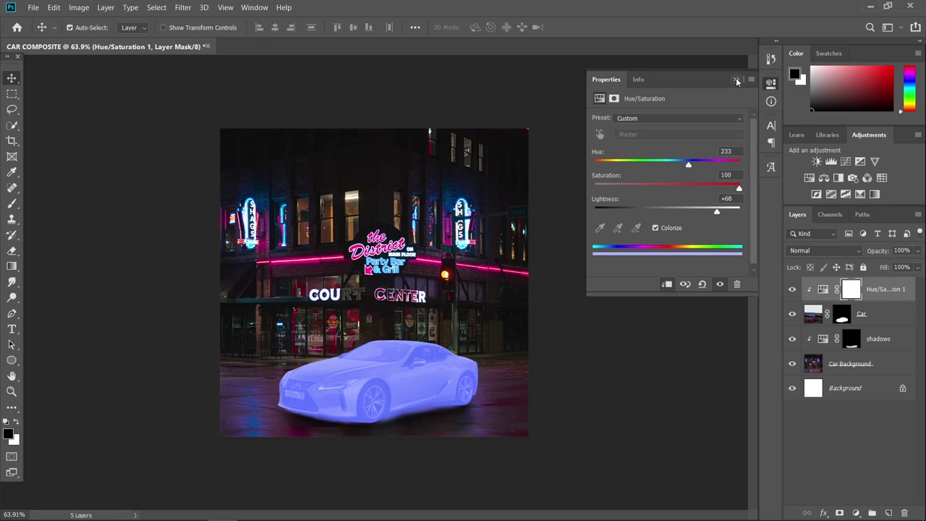
left_click(736, 80)
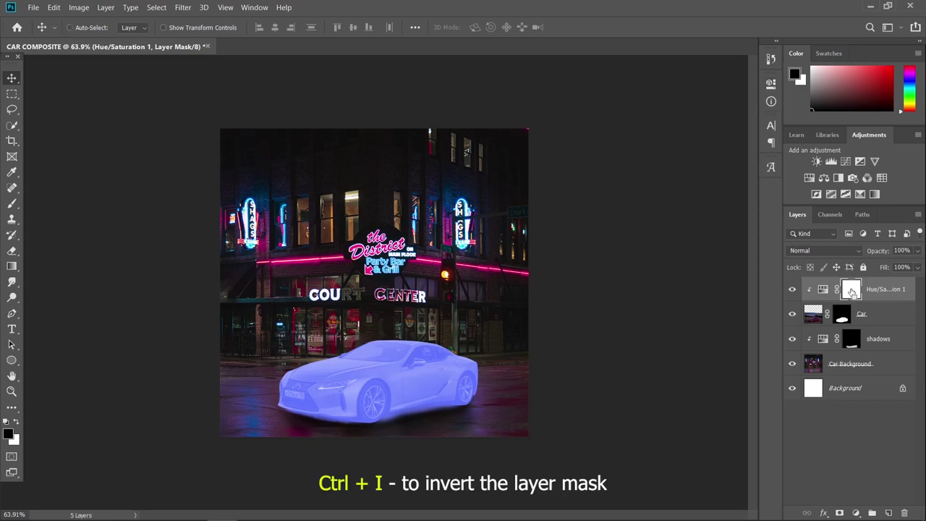
Step: Invert the adjustment's mask and paint the blue light along the hood's upper edge in white at 10% flow with a soft 23 px brush
key("ctrl+i")
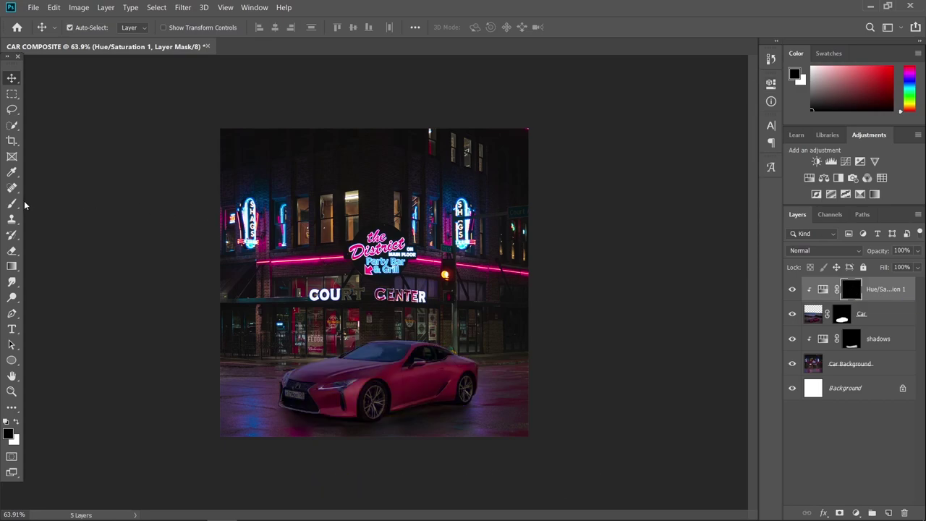
left_click(16, 208)
key("x")
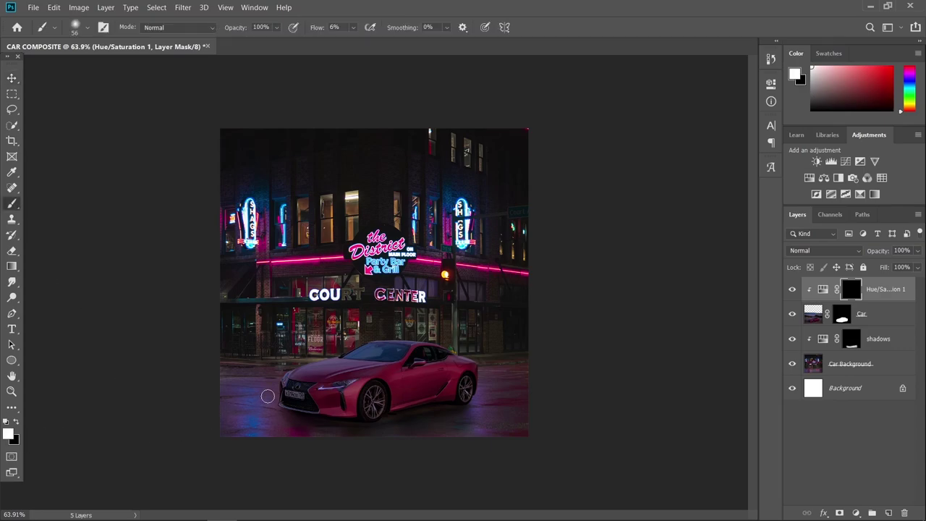
scroll(269, 393, "up", 5)
scroll(291, 411, "up", 2)
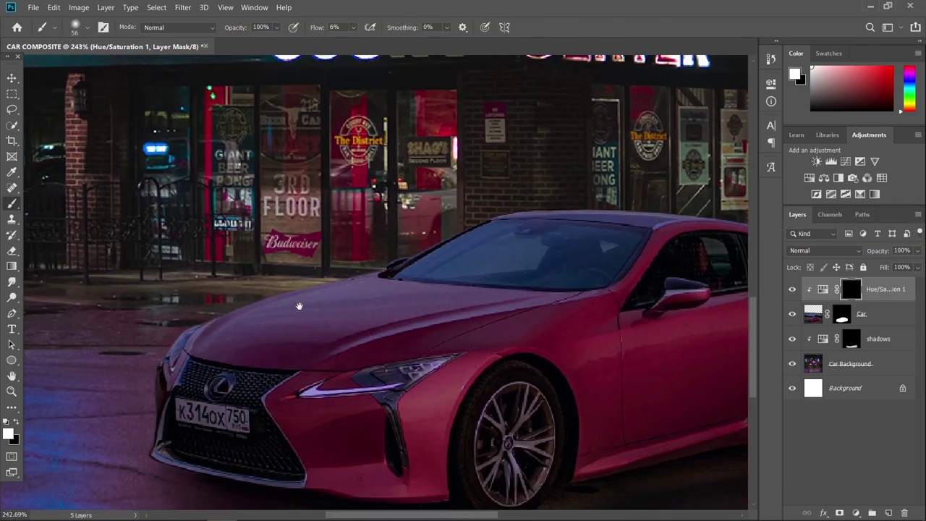
scroll(213, 299, "up", 2)
left_click_drag(209, 300, 202, 301)
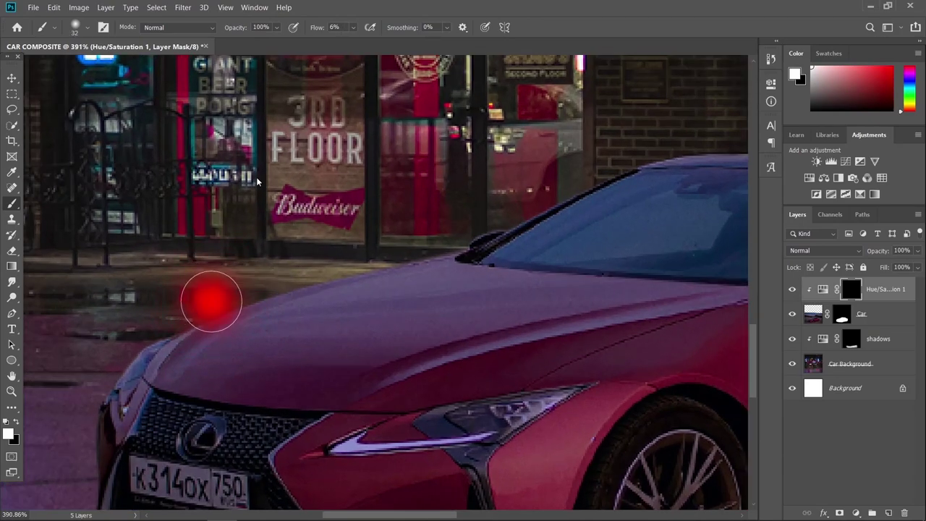
left_click(353, 28)
left_click_drag(358, 43, 356, 44)
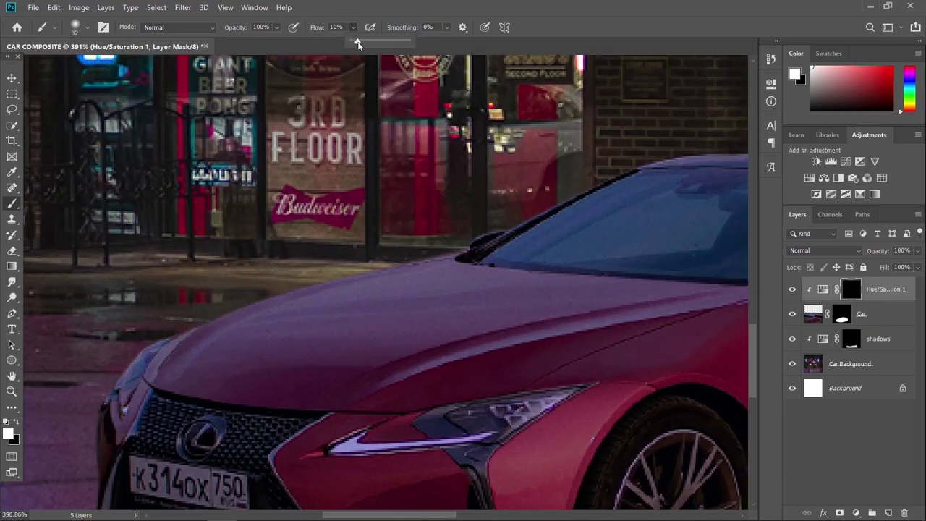
scroll(176, 340, "up", 3)
mouse_move(192, 340)
left_mouse_down()
mouse_move(184, 339)
mouse_move(494, 229)
left_mouse_up()
left_click_drag(209, 321, 563, 207)
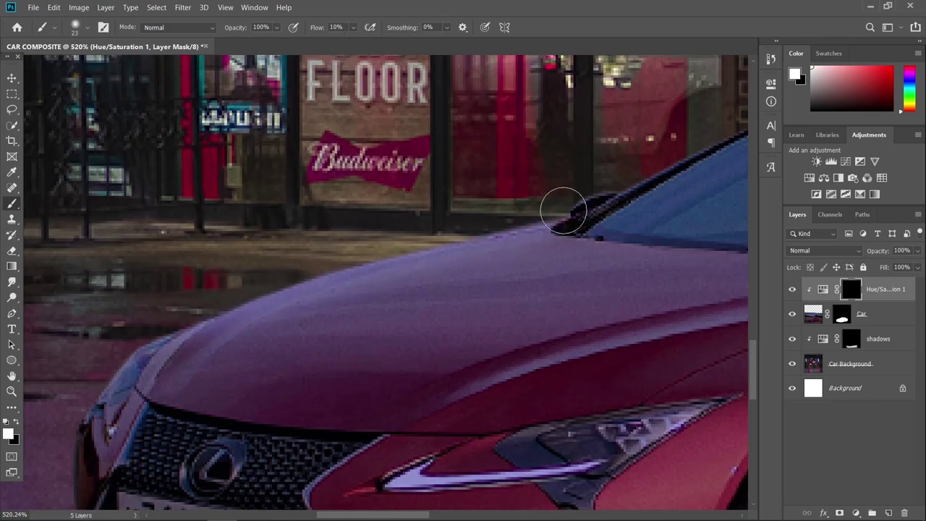
Step: Continue the blue light around the car's front edge with an 18 px white brush, touching up overspill in black
left_click_drag(390, 355, 506, 226)
left_click_drag(186, 391, 202, 236)
key("x")
left_click_drag(210, 331, 191, 335)
key("x")
key("]")
key("]")
key("]")
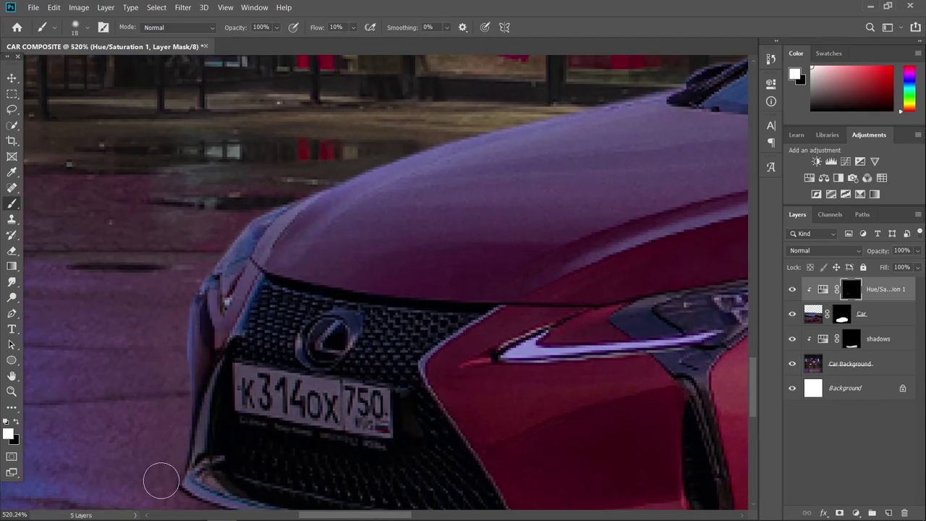
Step: Paint the blue light over the windshield and roof edge in white with progressively larger brushes
scroll(164, 480, "down", 10)
scroll(318, 326, "up", 8)
key("]")
key("]")
key("]")
mouse_move(365, 316)
left_mouse_down()
mouse_move(534, 251)
mouse_move(441, 258)
left_mouse_up()
key("]")
key("]")
key("]")
scroll(486, 293, "down", 8)
scroll(495, 281, "up", 7)
scroll(615, 201, "down", 1)
Step: Paint the blue light along the car's rear upper edge with a 19 px brush, undoing the first oversized stroke
left_click_drag(687, 232, 450, 261)
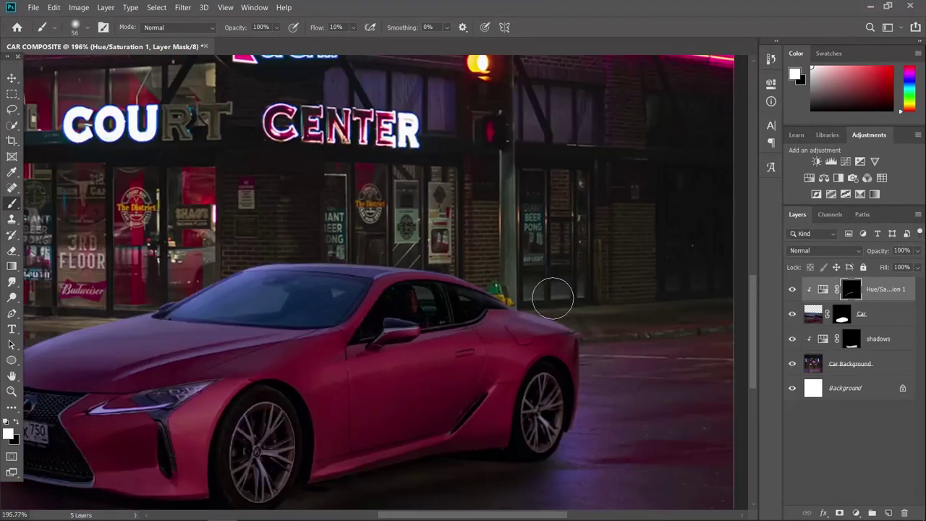
scroll(554, 298, "up", 3)
key("[")
key("[")
key("[")
left_click_drag(492, 311, 600, 340)
key("ctrl+z")
key("[")
key("[")
key("]")
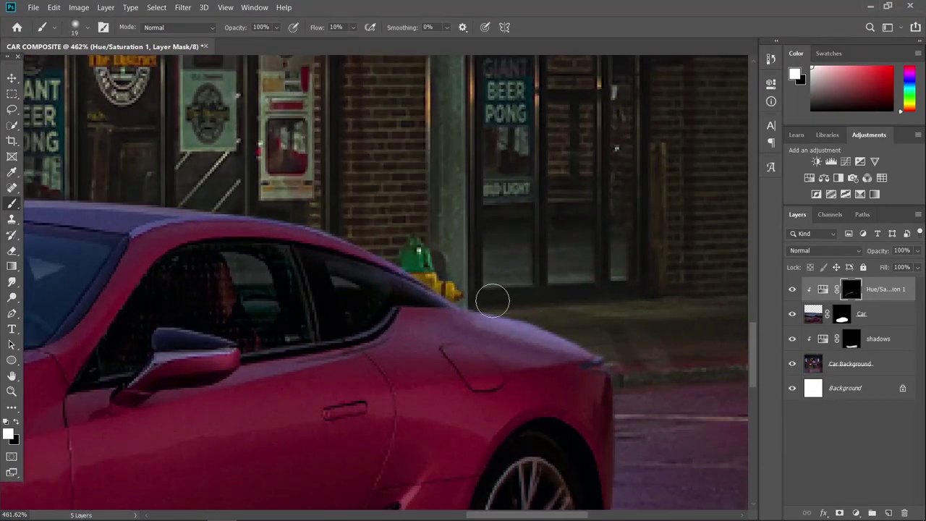
scroll(499, 300, "down", 4)
scroll(577, 328, "down", 4)
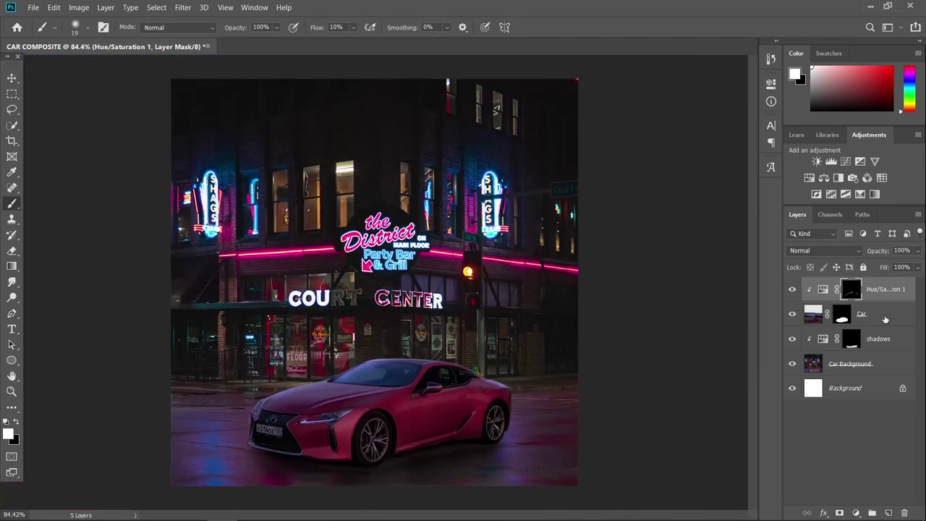
Step: Add another Hue/Saturation adjustment layer above the blue light layer and clip it to the Car layer
left_click(857, 513)
left_click(860, 399)
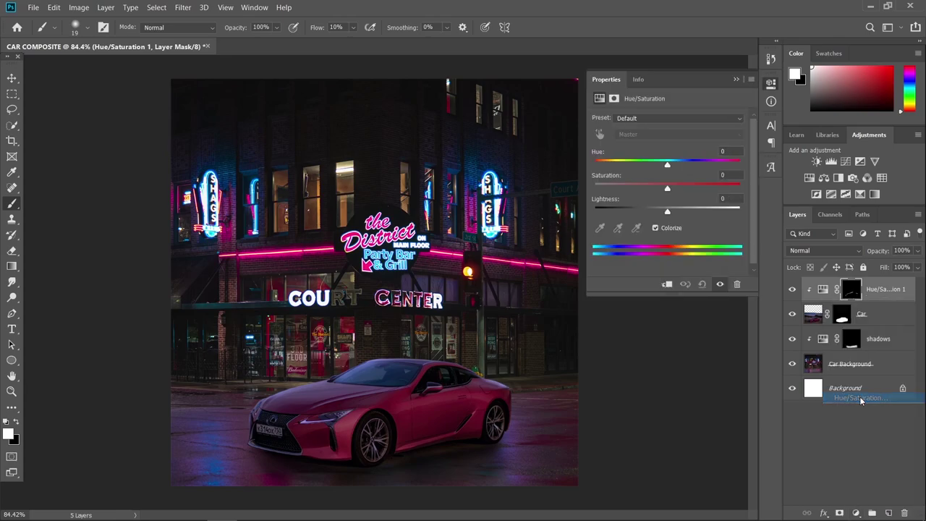
left_click(667, 285)
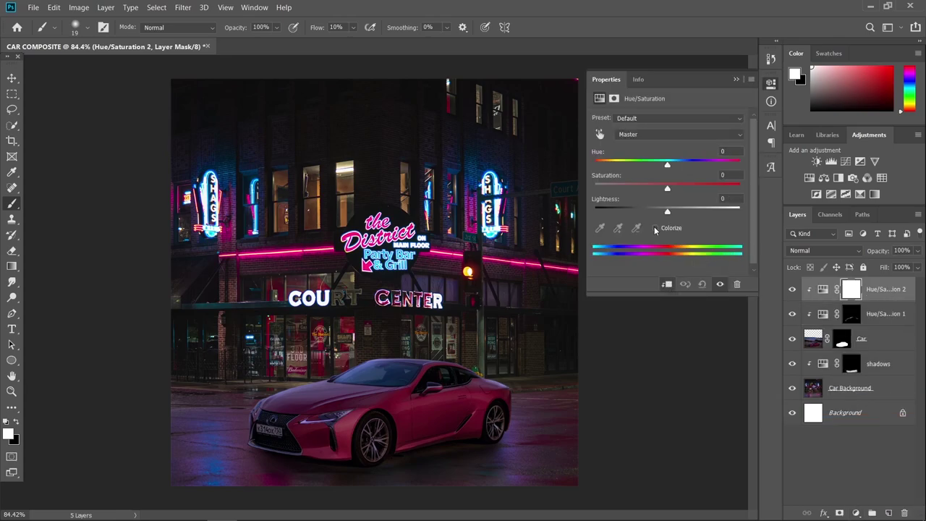
Step: Colorize the second Hue/Saturation adjustment orange with hue 21, saturation 92 and lightness +59
left_click(655, 227)
left_click_drag(595, 165, 608, 166)
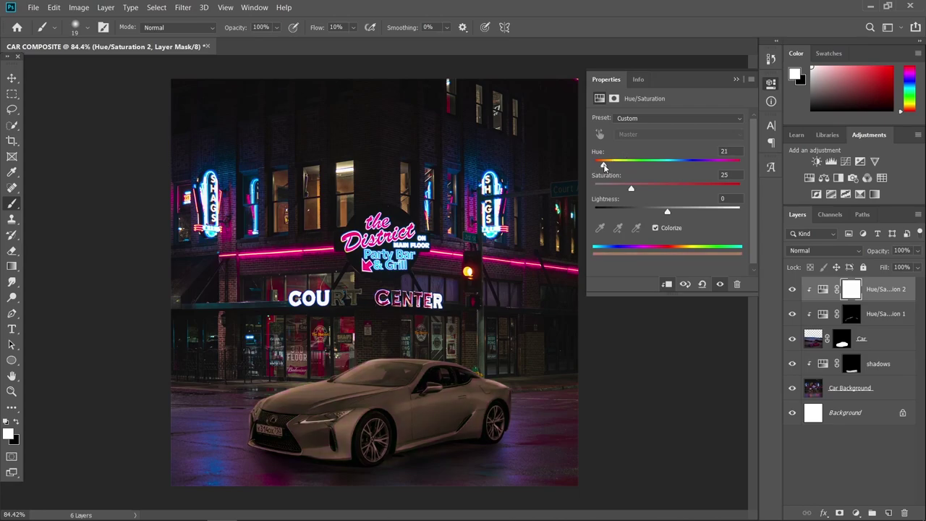
left_click_drag(672, 214, 709, 214)
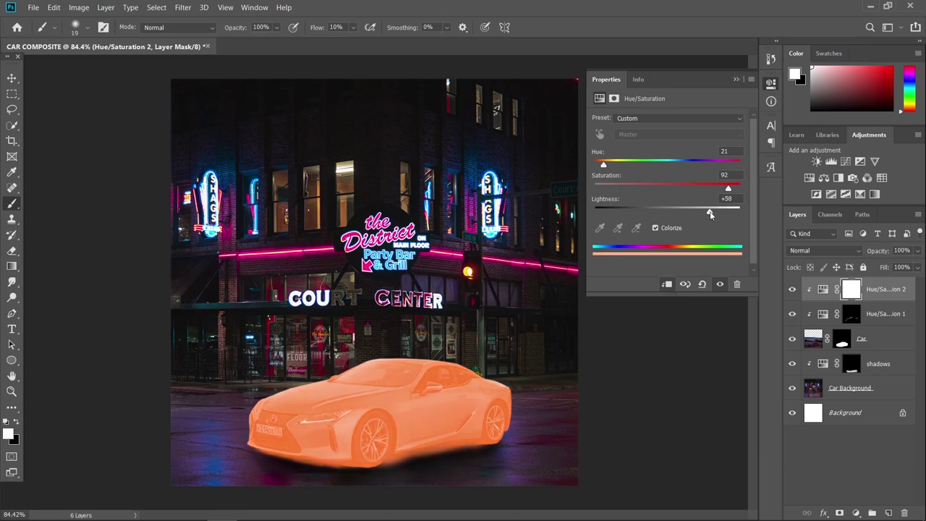
left_click(735, 79)
Step: Invert the orange adjustment's mask and paint a thin highlight along the roof edge in white with a 5 px brush at 26% flow
key("ctrl+i")
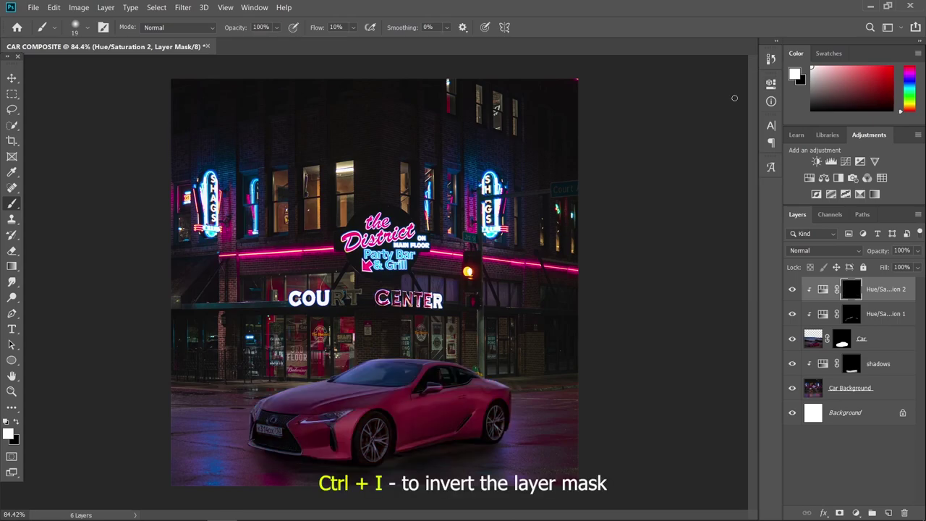
scroll(447, 318, "up", 10)
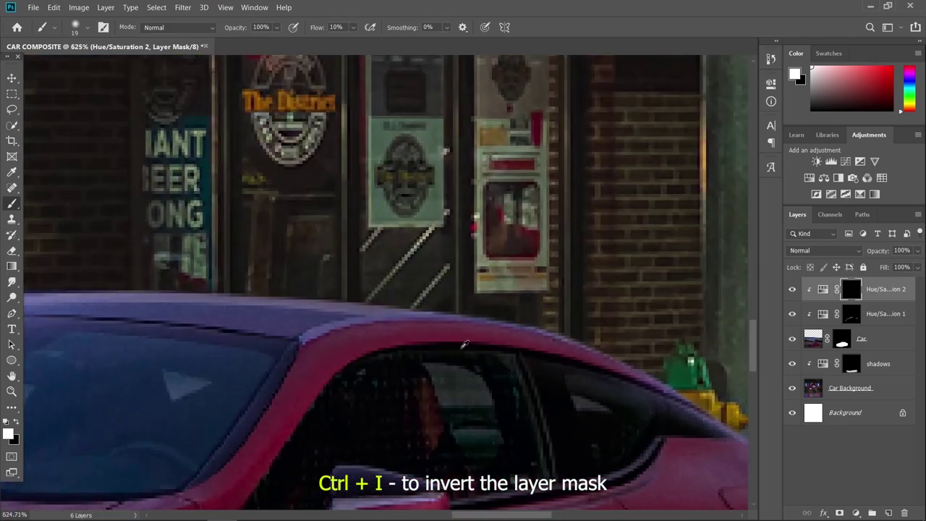
left_click_drag(444, 311, 575, 338)
key("ctrl+z")
key("bracketleft")
key("bracketleft")
key("bracketleft")
key("bracketleft")
left_click_drag(353, 27, 364, 42)
left_click_drag(380, 303, 512, 320)
scroll(420, 307, "down", 6)
scroll(307, 373, "up", 4)
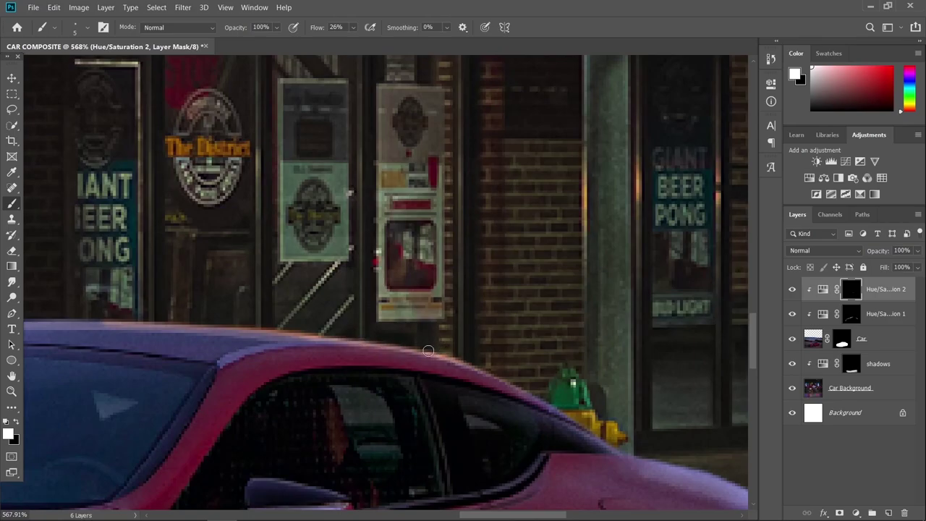
Step: Extend the orange roof highlight with an 8 px white brush and soften its lower edge in black with a 15 px brush
scroll(307, 373, "down", 6)
scroll(546, 378, "up", 8)
key("bracketright")
key("bracketright")
key("bracketright")
scroll(585, 364, "down", 7)
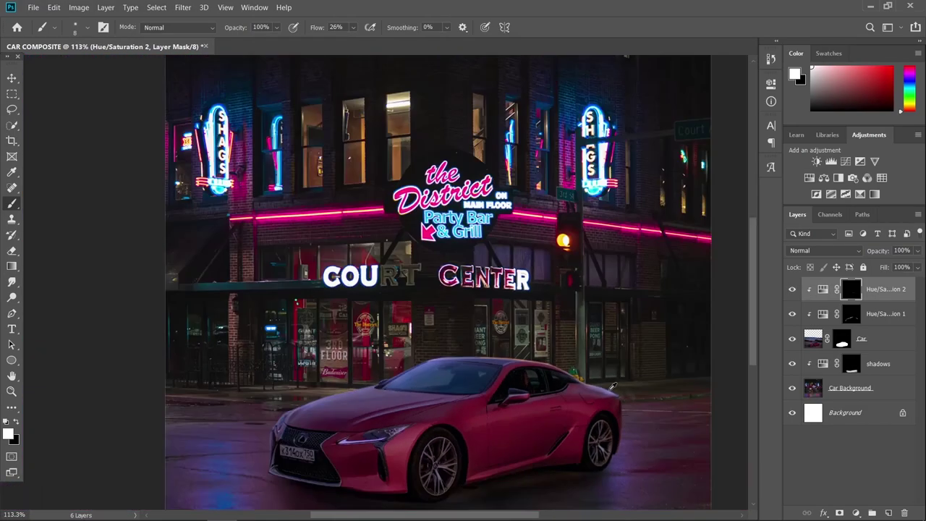
scroll(424, 359, "up", 7)
key("x")
left_click_drag(357, 384, 369, 386)
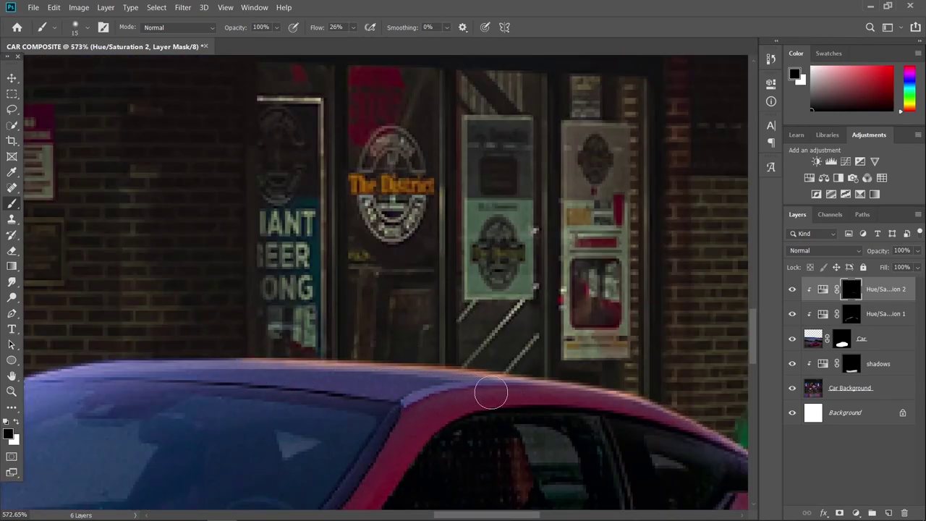
scroll(638, 424, "down", 7)
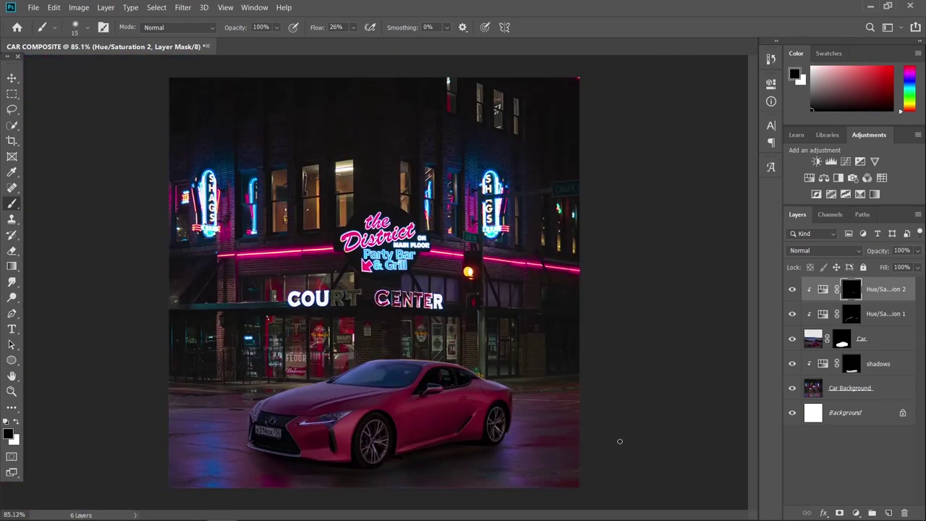
scroll(619, 440, "down", 1)
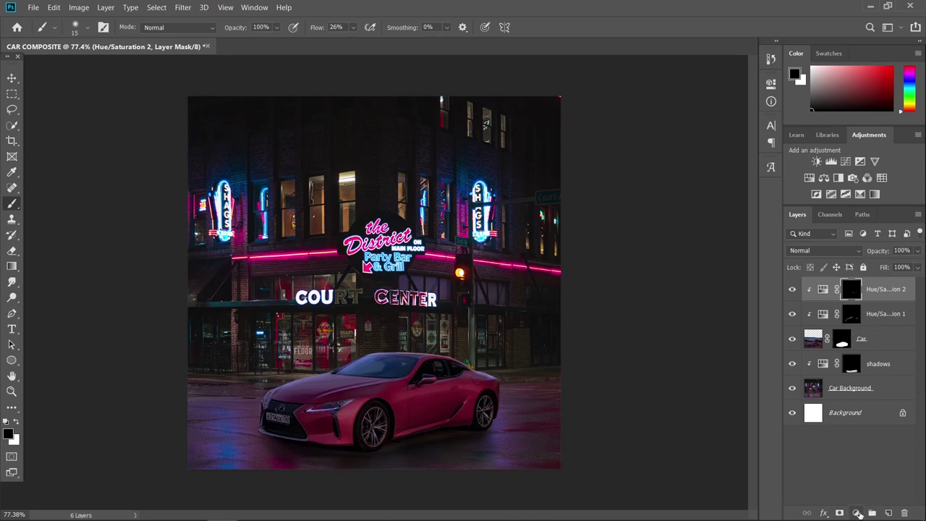
Step: Add a Brightness/Contrast adjustment layer clipped to the Car layer and set its brightness to 150
left_click(857, 513)
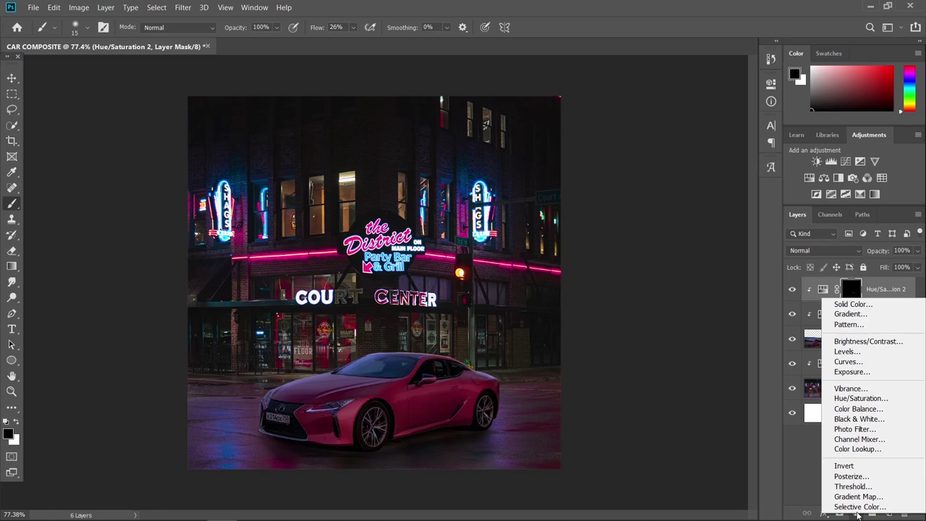
left_click(873, 341)
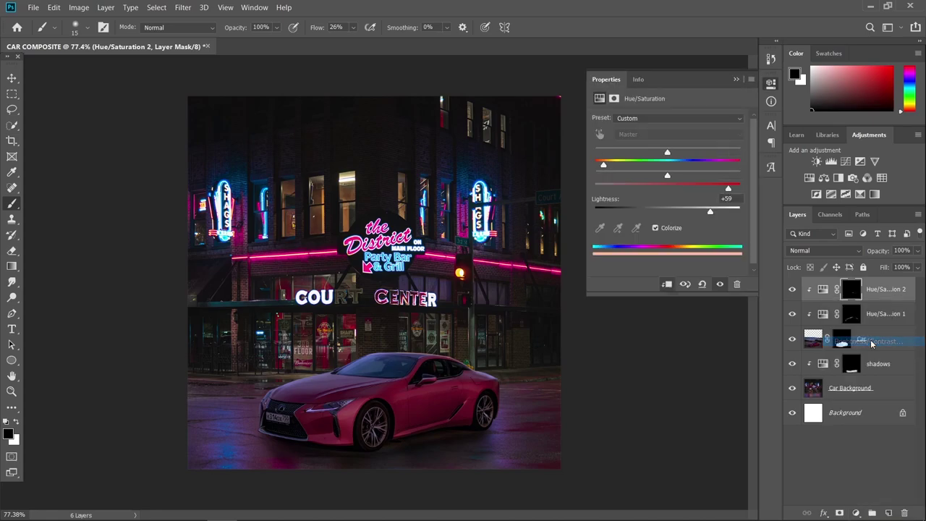
left_click(667, 284)
left_click_drag(667, 152, 739, 154)
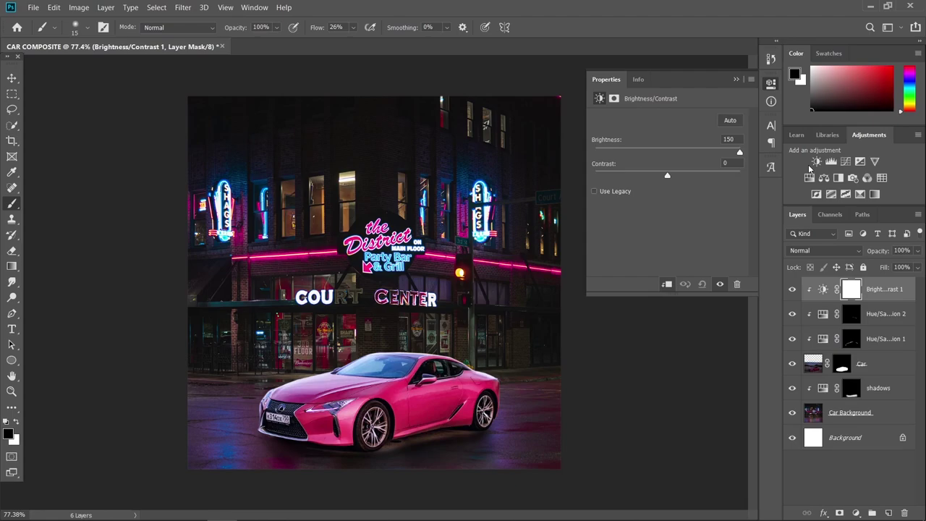
left_click(734, 79)
Step: Invert the Brightness/Contrast mask and brighten both headlights by painting in white at 26% flow
key("ctrl+i")
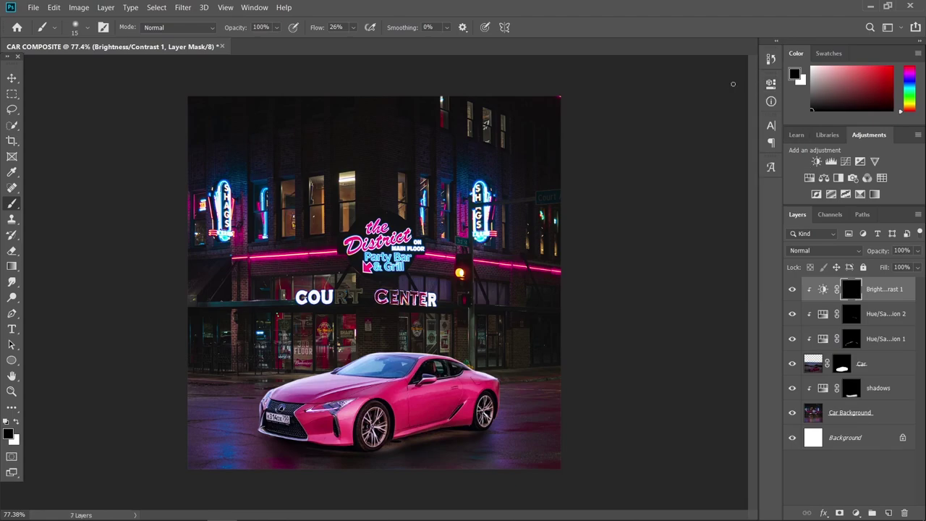
scroll(316, 431, "up", 15)
key("x")
right_click(342, 320, "alt")
scroll(360, 323, "up", 2)
mouse_move(365, 319)
left_mouse_down()
mouse_move(272, 352)
mouse_move(432, 338)
left_mouse_up()
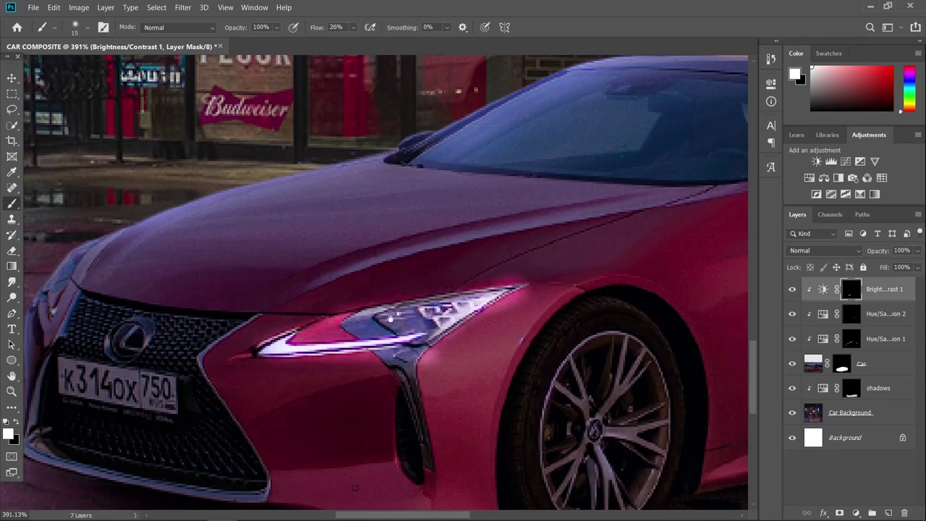
left_click_drag(130, 271, 353, 249)
left_click_drag(282, 275, 326, 217)
Step: Brighten the car's rear light by painting the mask in white with a 6 px brush
scroll(326, 217, "down", 7)
left_click_drag(548, 158, 149, 203)
scroll(452, 224, "up", 11)
left_click_drag(463, 277, 474, 283)
scroll(423, 264, "down", 8)
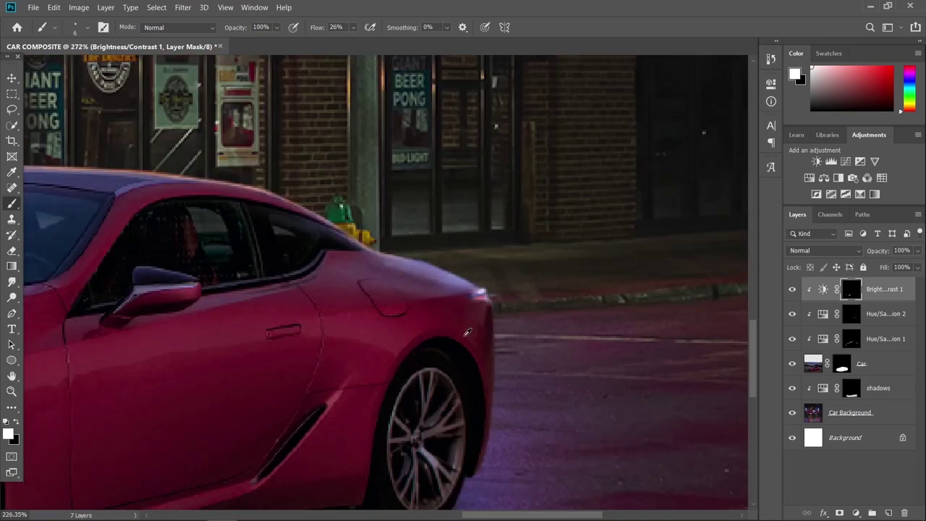
Step: Lower the brush flow to 9% and paint faint light rays around the near headlight in white, redoing the first ray
left_click_drag(108, 311, 579, 267)
scroll(405, 307, "up", 5)
right_click(395, 314, "alt")
key("shift+0")
key("shift+9")
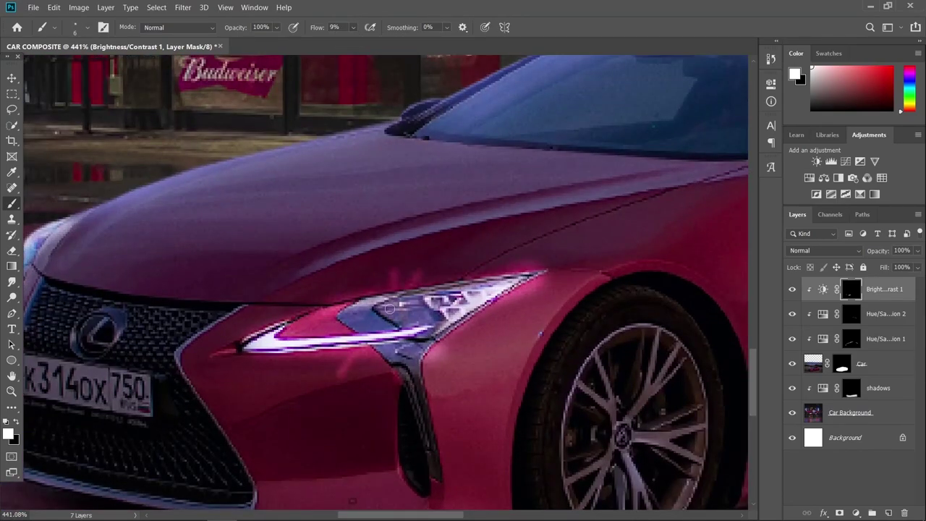
mouse_move(444, 337)
left_mouse_down()
mouse_move(504, 367)
mouse_move(547, 332)
left_mouse_up()
key("ctrl+z")
left_click_drag(473, 328, 556, 320)
scroll(321, 463, "down", 9)
Step: Soften the light rays beside the near headlight in black with a soft 18 px brush
scroll(308, 441, "up", 9)
key("x")
right_click(402, 314, "alt")
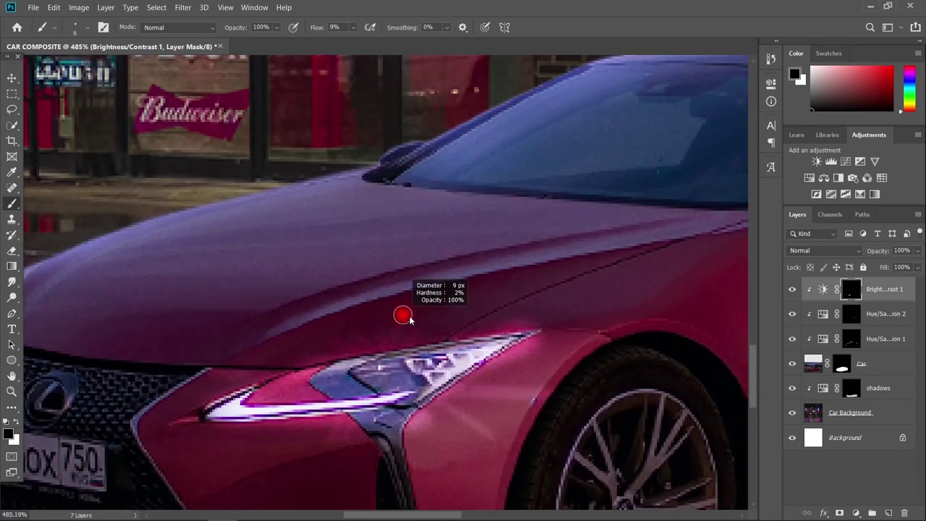
right_click(494, 432, "alt")
scroll(509, 378, "down", 11)
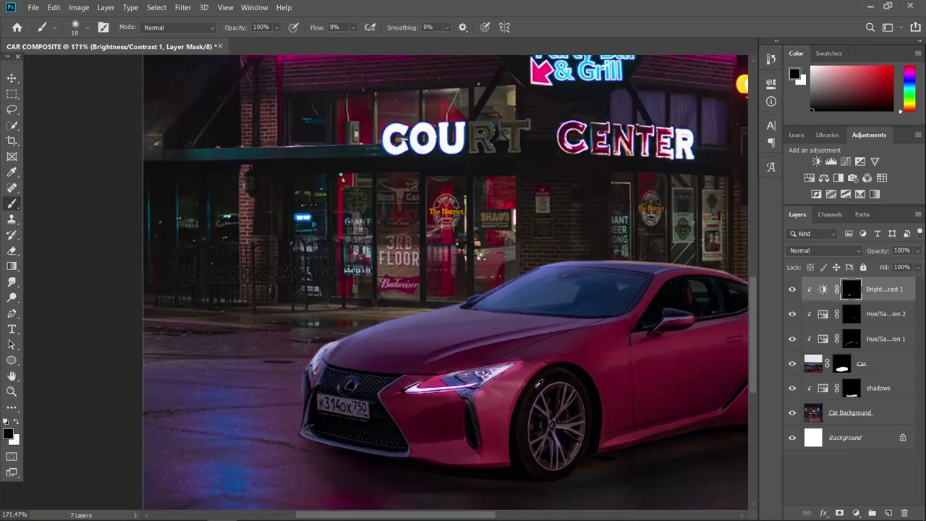
Step: Add a Hue/Saturation adjustment clipped to the car, colorized blue-violet with raised saturation and lightness
scroll(537, 384, "down", 4)
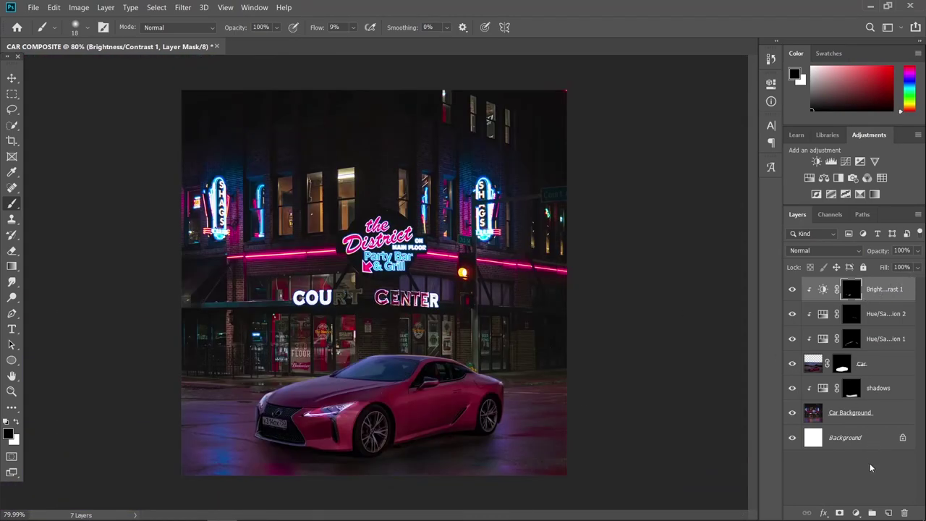
left_click(856, 514)
left_click(842, 399)
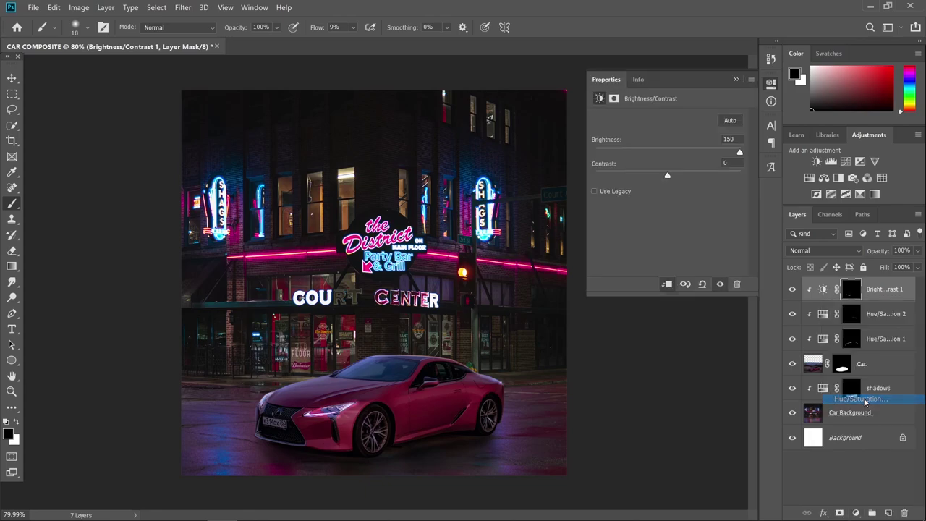
left_click(667, 284)
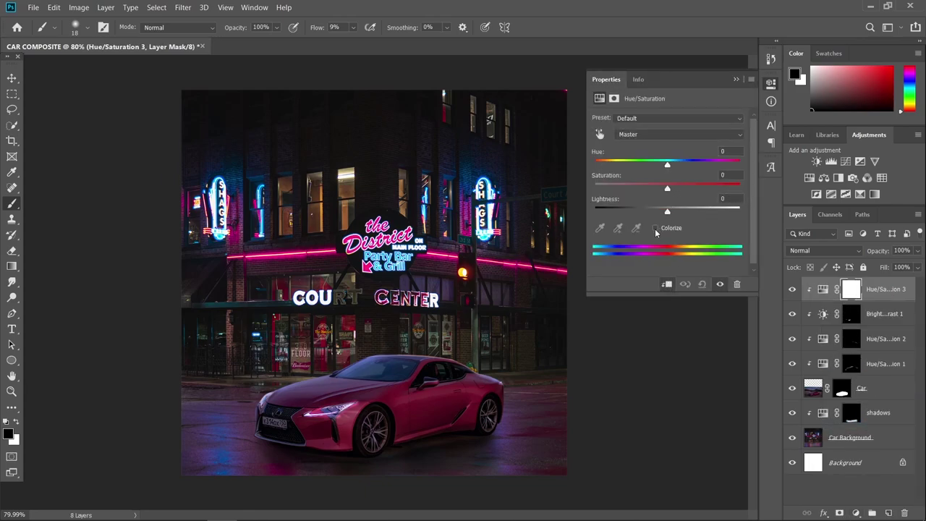
left_click(655, 229)
left_click_drag(669, 211, 706, 212)
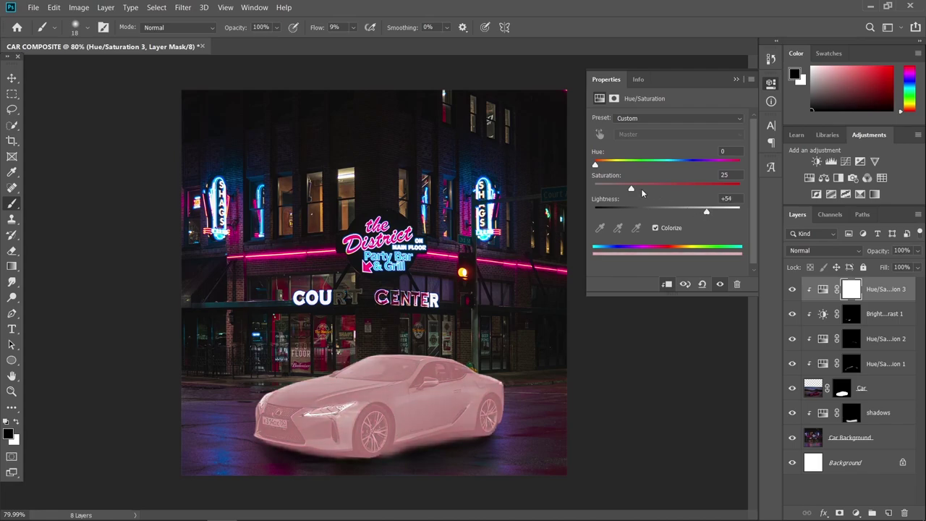
left_click_drag(643, 188, 699, 191)
left_click_drag(596, 166, 716, 214)
left_click(735, 79)
Step: Invert the Hue/Saturation mask and paint the near headlight in white with a soft 14 px brush
key("ctrl+i")
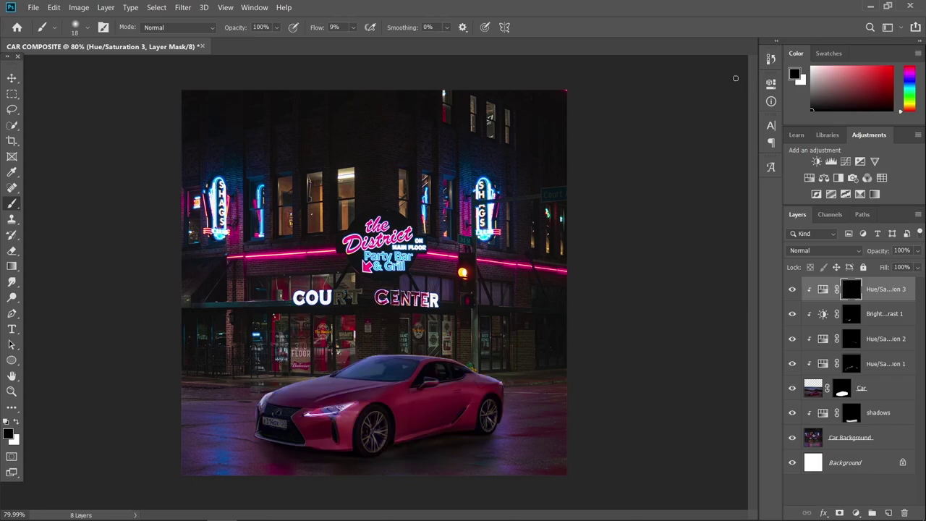
scroll(333, 414, "up", 10)
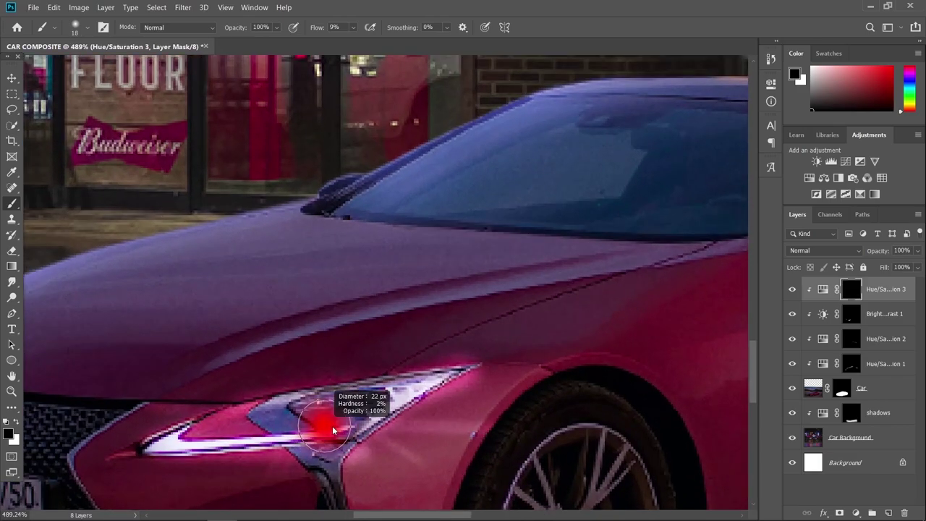
key("bracketleft")
key("x")
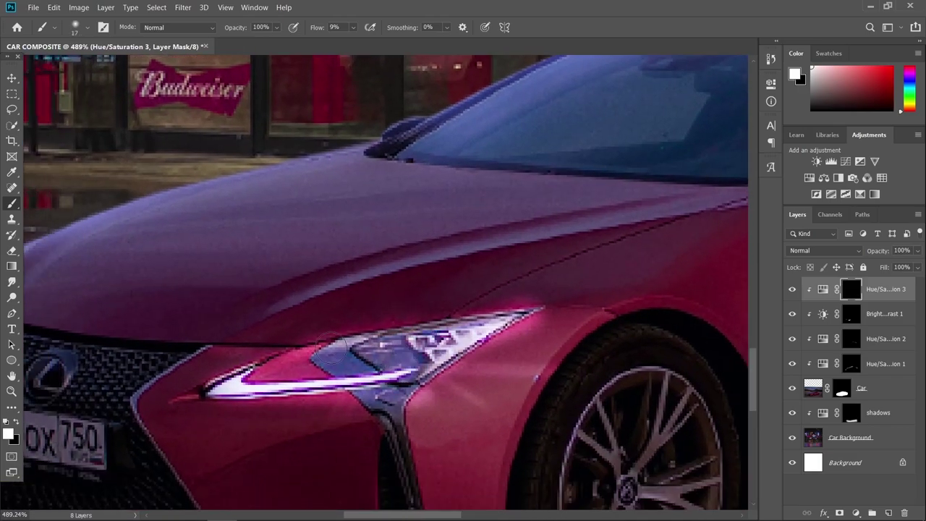
key("bracketleft")
mouse_move(358, 339)
left_mouse_down()
mouse_move(232, 375)
mouse_move(275, 384)
mouse_move(353, 380)
mouse_move(480, 330)
mouse_move(322, 353)
mouse_move(496, 324)
mouse_move(340, 384)
mouse_move(535, 311)
mouse_move(406, 336)
left_mouse_up()
key("x")
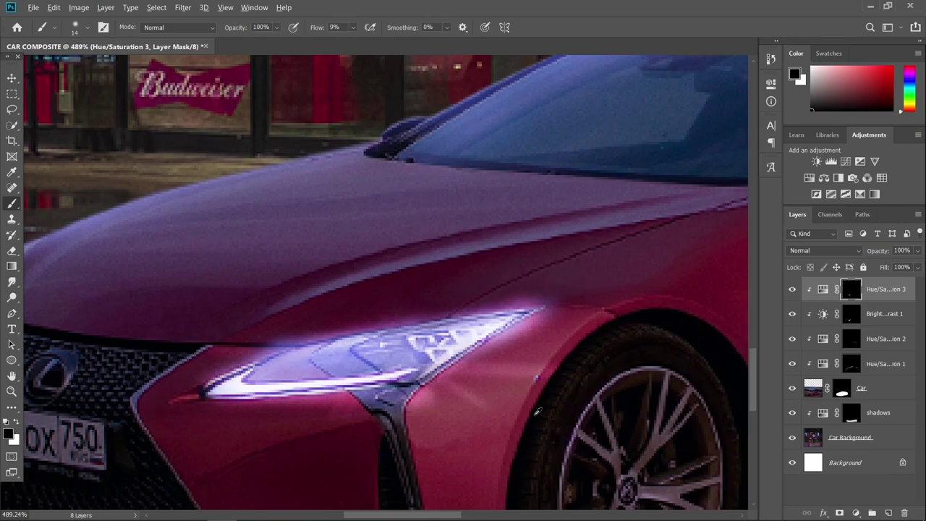
Step: Paint the blue-violet glow onto the far headlight with a soft 12 px brush
key("ctrl+0")
scroll(251, 415, "up", 10)
key("x")
left_click_drag(275, 423, 342, 335)
key("x")
key("bracketleft")
left_click_drag(313, 362, 262, 440)
key("x")
scroll(369, 458, "down", 5)
key("x")
scroll(374, 455, "down", 14)
scroll(355, 431, "up", 10)
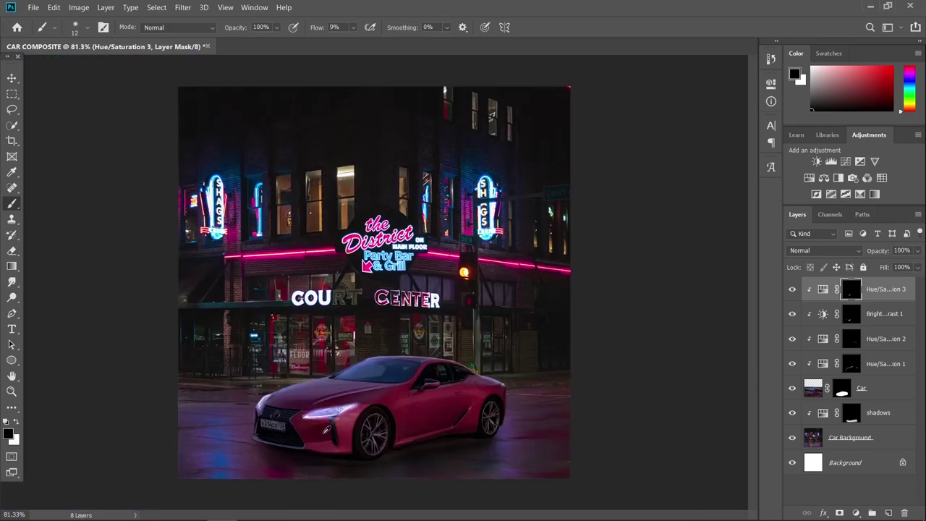
scroll(625, 350, "down", 2)
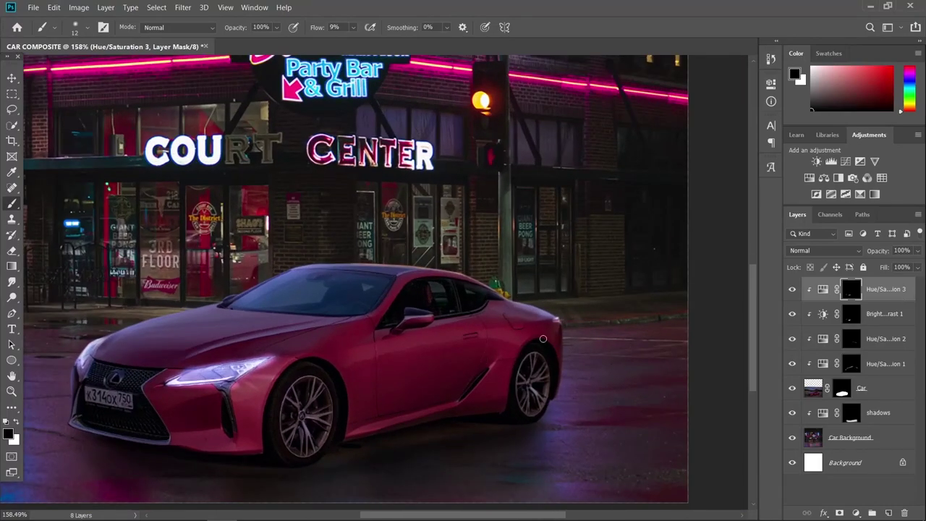
Step: Add another clipped Hue/Saturation adjustment, colorized orange-red with saturation 87 and lightness +42
left_click(856, 512)
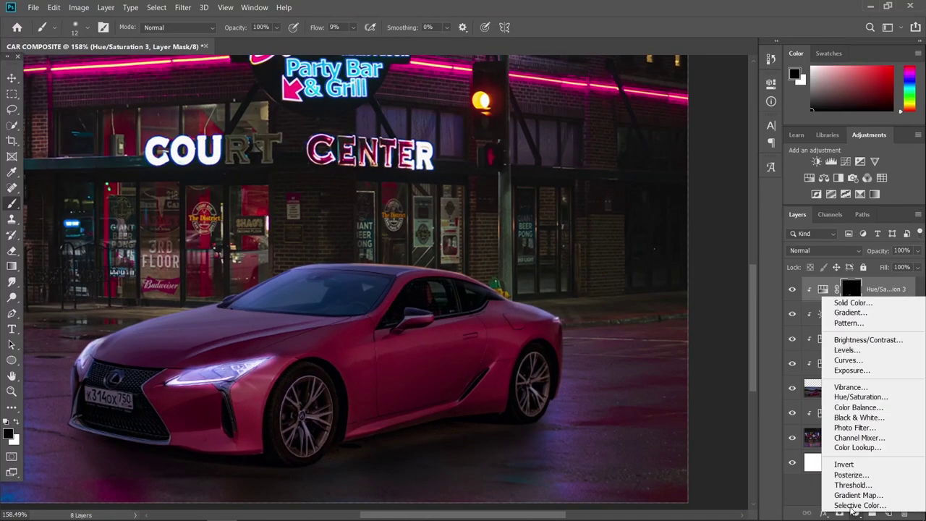
left_click(854, 399)
left_click(666, 284)
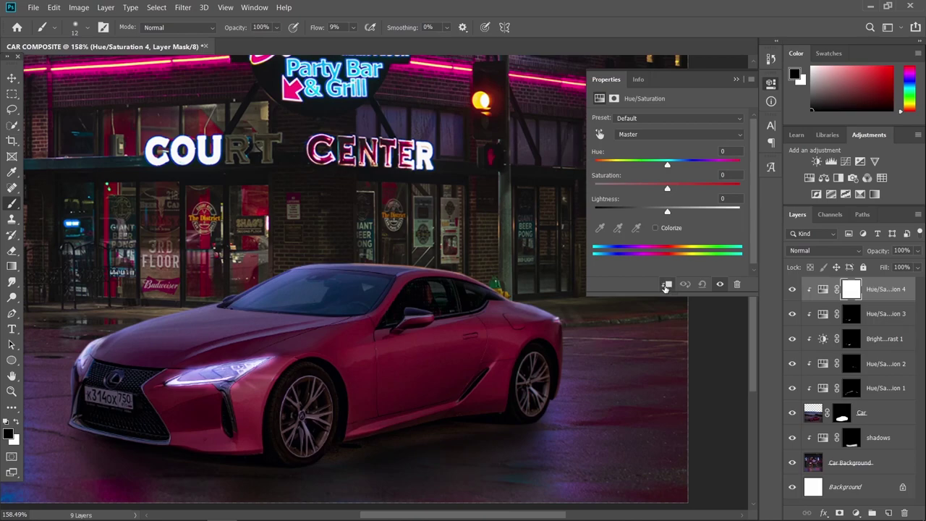
left_click(655, 228)
left_click_drag(670, 209, 697, 211)
left_click_drag(641, 188, 707, 185)
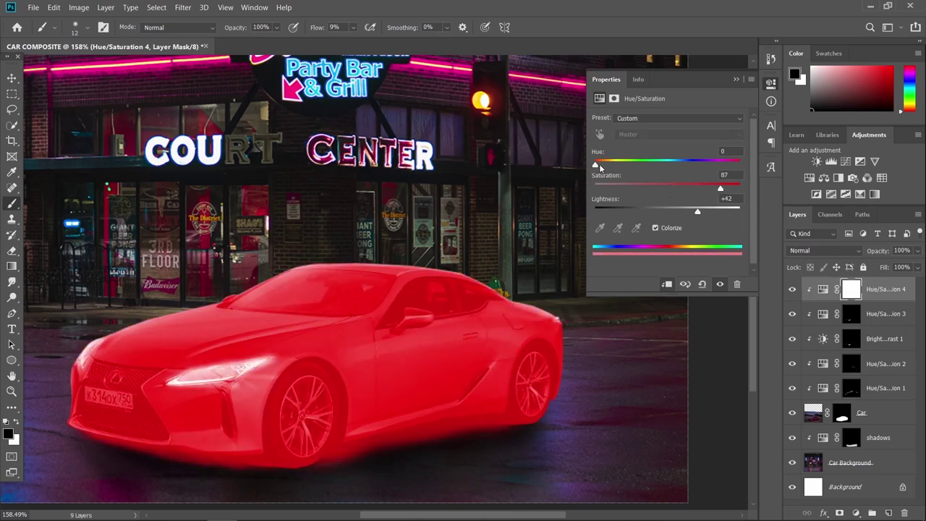
left_click_drag(596, 165, 599, 165)
left_click(736, 80)
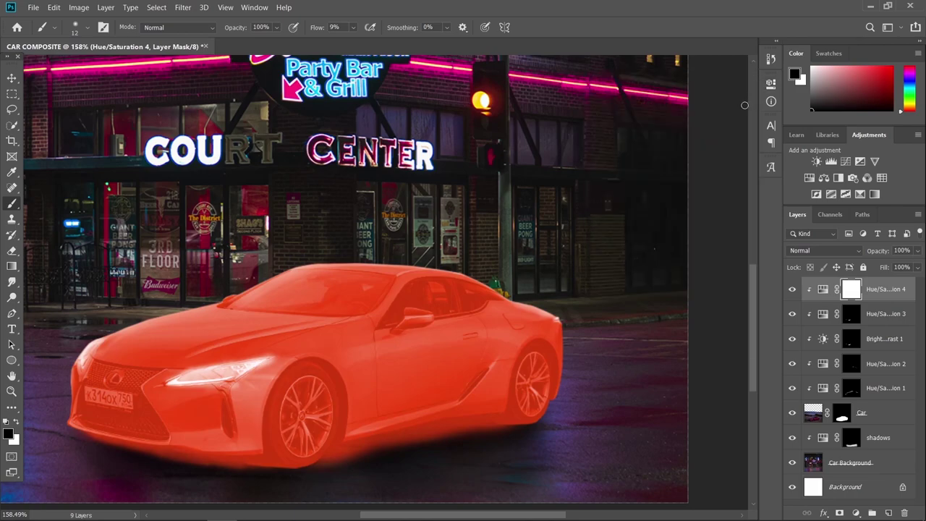
Step: Invert the new adjustment's mask and paint the car's rear light in white with a soft 17 px brush
key("ctrl+i")
scroll(595, 318, "up", 3)
scroll(586, 321, "up", 3)
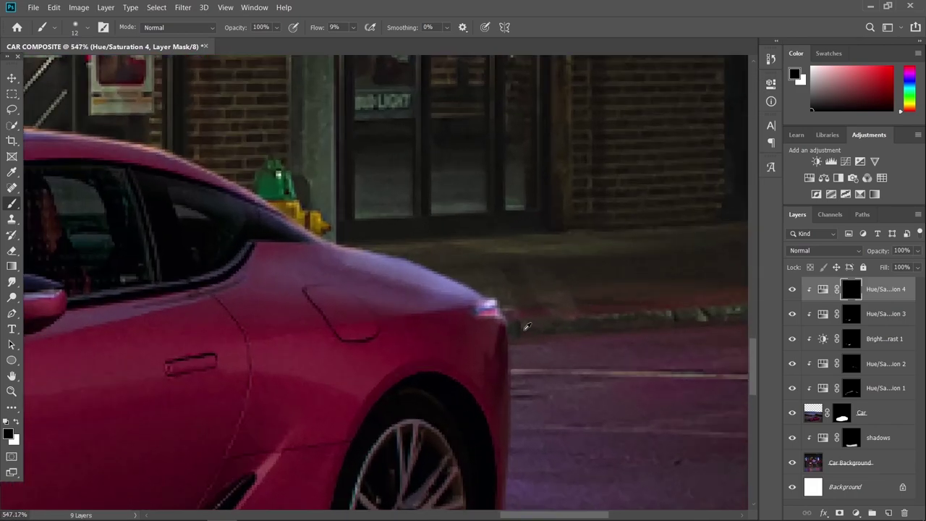
key("x")
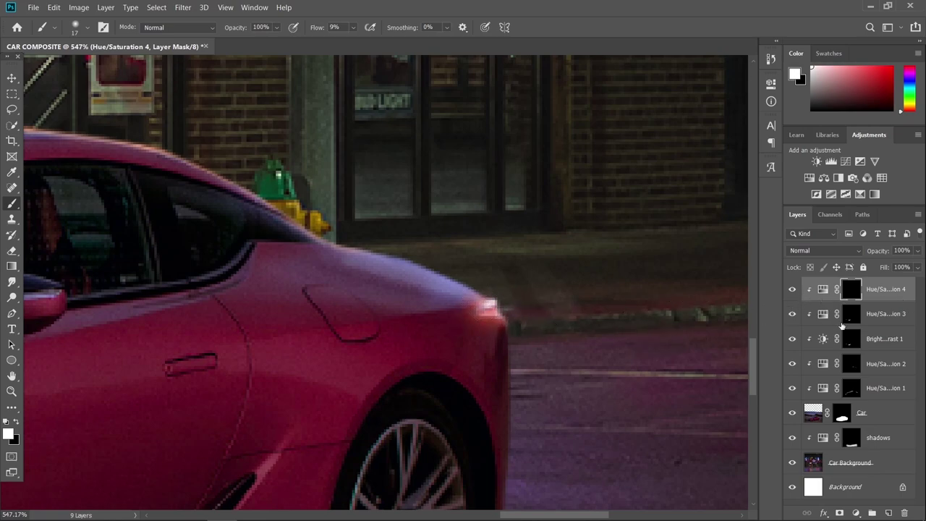
Step: Release the Hue/Saturation 4 clipping mask and paint a red glow behind the rear light, using a soft brush up to 43 px
right_click(806, 298)
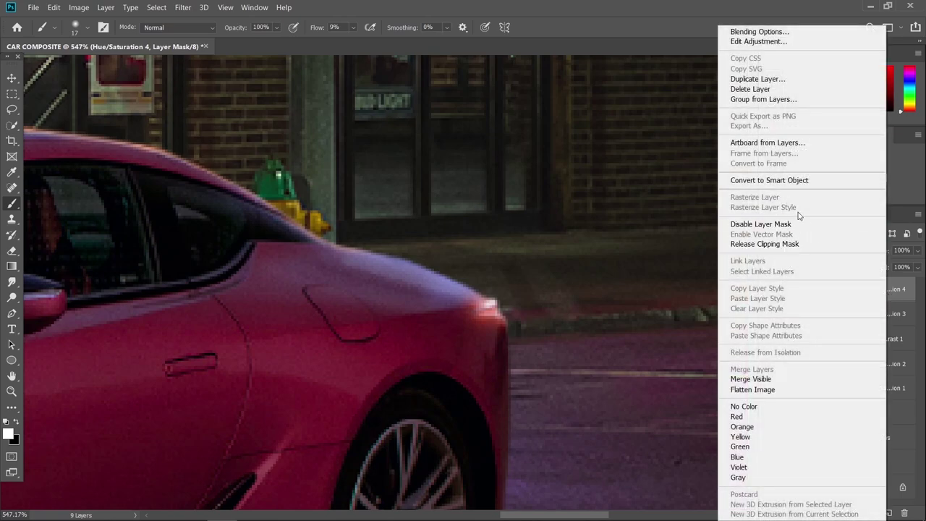
left_click(790, 245)
key("x")
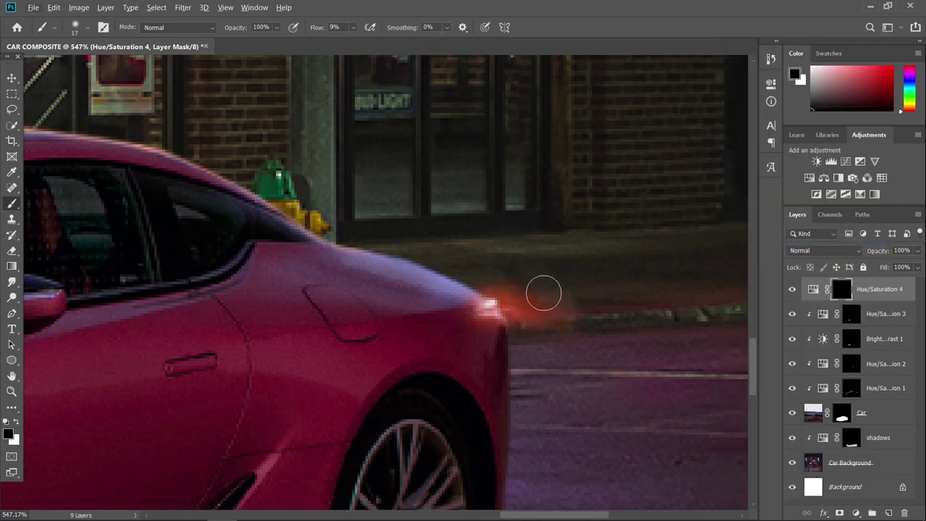
key("x")
right_click(517, 320, "alt")
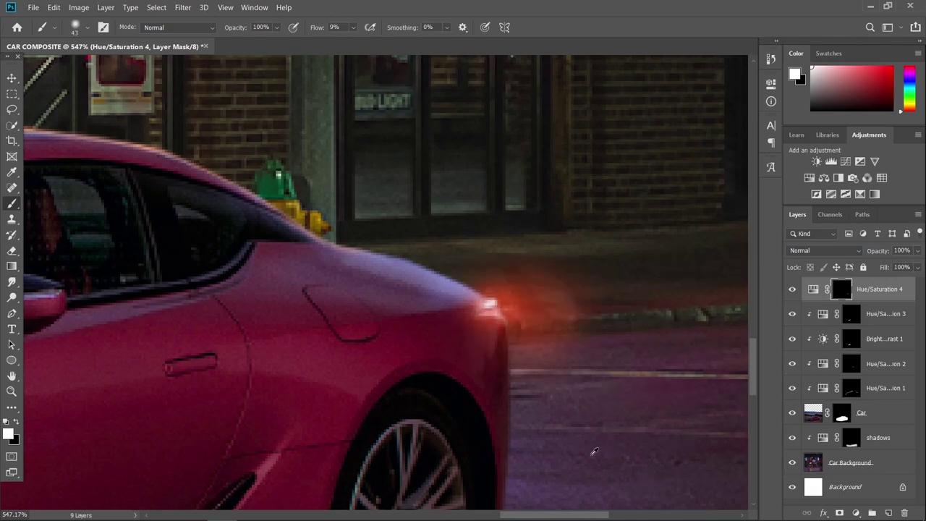
scroll(592, 455, "down", 3)
scroll(606, 424, "down", 5)
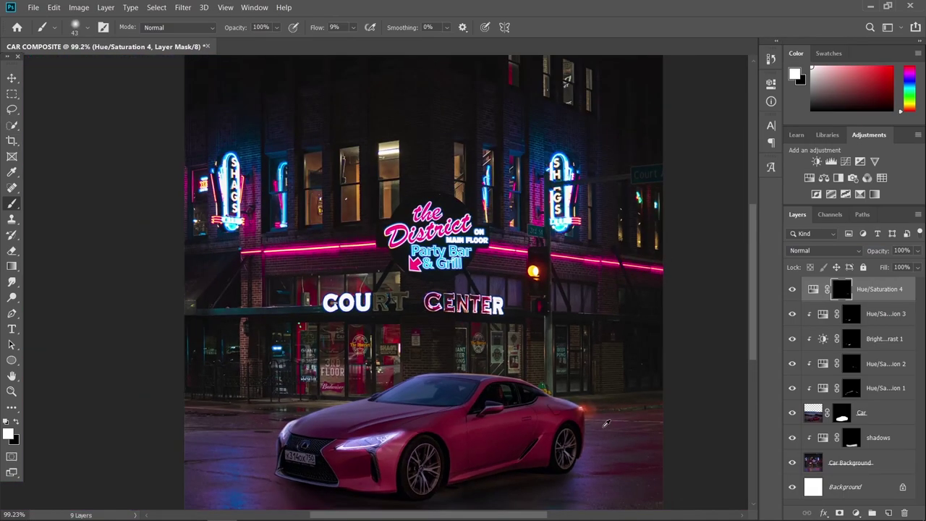
scroll(355, 475, "up", 4)
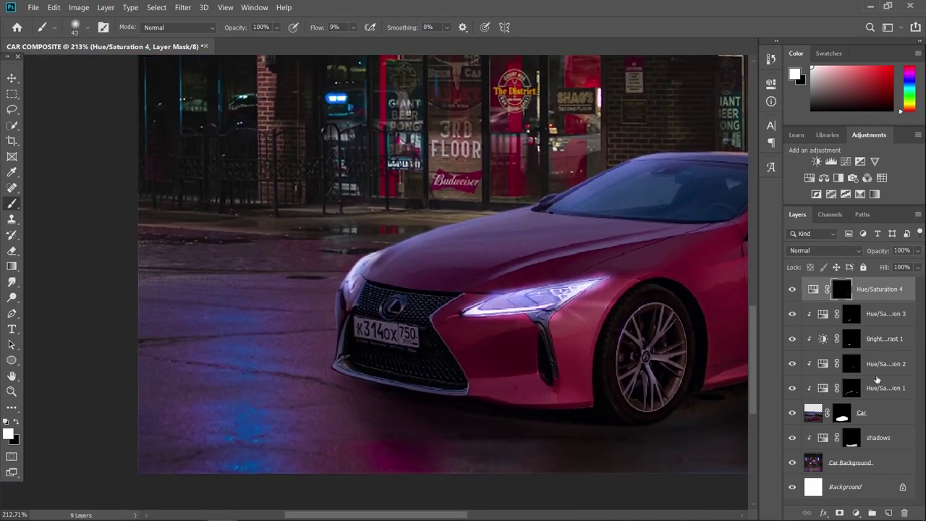
Step: Add an unclipped Brightness/Contrast adjustment with brightness 150 and invert its mask
left_click(857, 513)
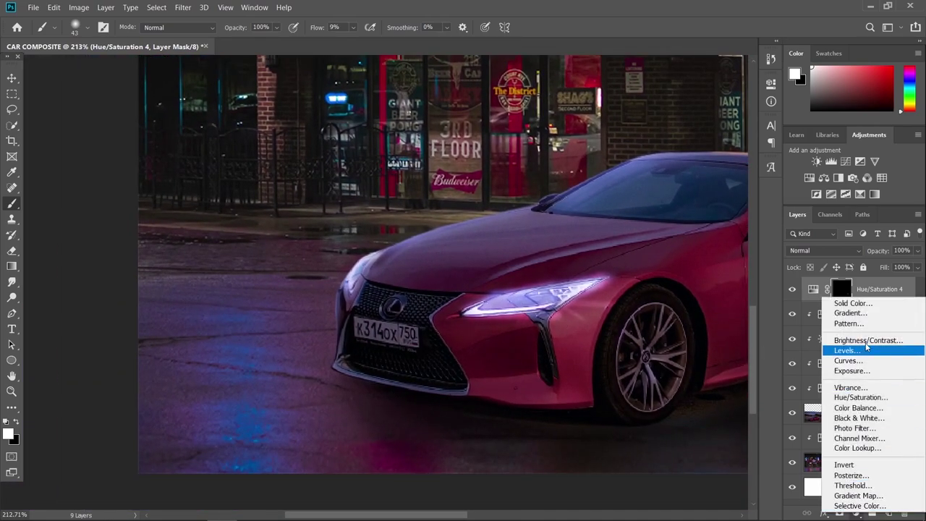
left_click(871, 338)
left_click_drag(667, 153, 836, 150)
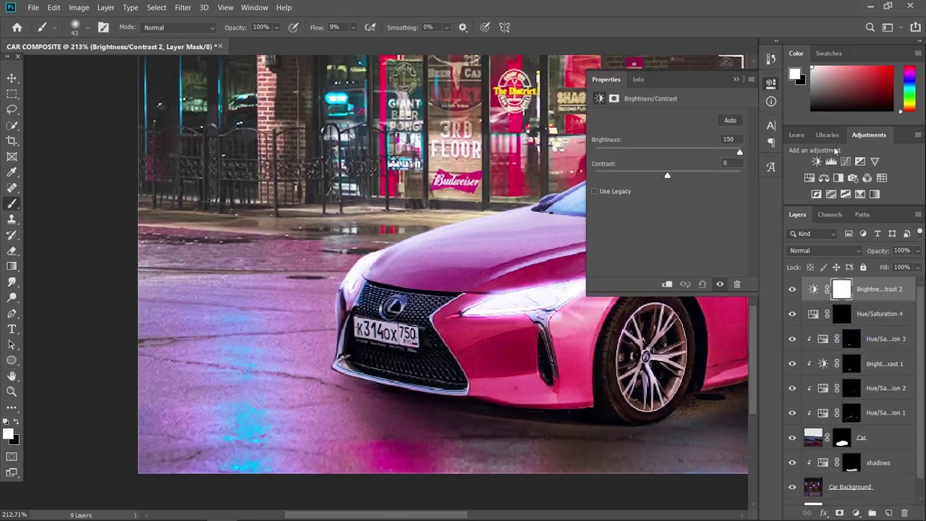
left_click(735, 79)
key("ctrl+i")
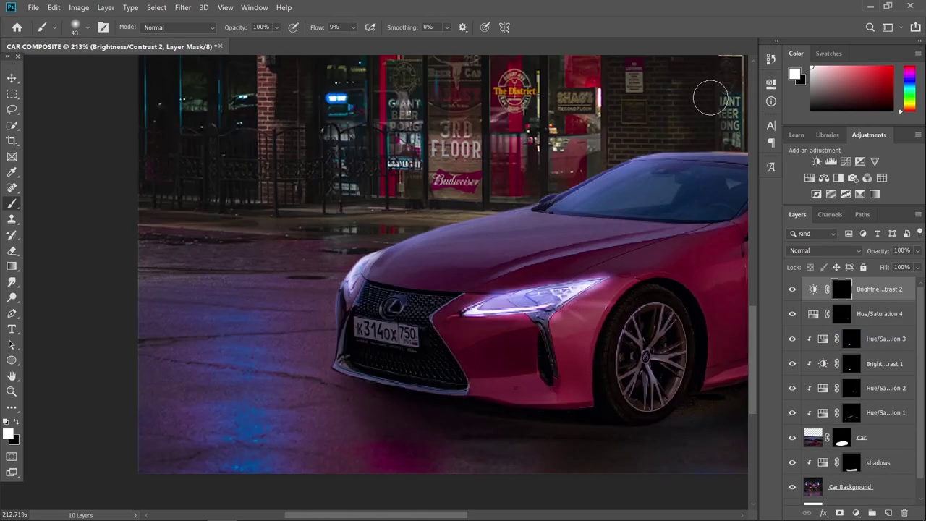
Step: Paint a bright white glow over the near and far headlights on the Brightness/Contrast 2 mask, varying the soft brush size
scroll(539, 297, "up", 2)
right_click(473, 305, "alt")
right_click(469, 307, "alt")
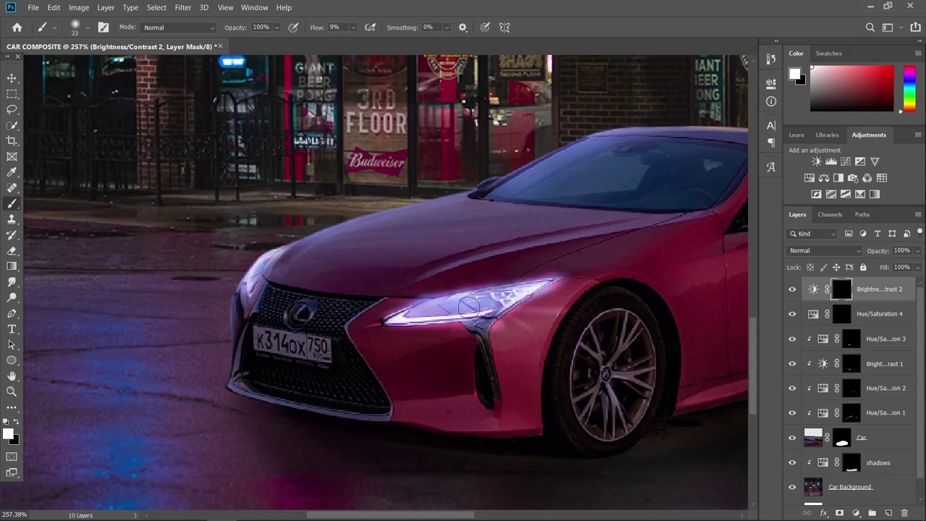
left_click_drag(454, 305, 480, 306)
right_click(467, 304, "alt")
right_click(453, 307, "alt")
scroll(477, 307, "down", 4)
scroll(325, 308, "up", 7)
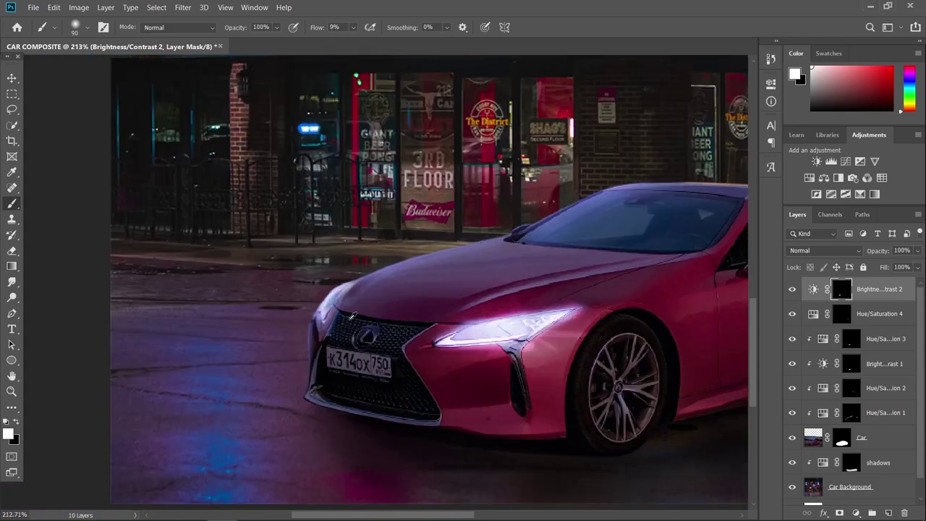
right_click(322, 296, "alt")
left_click_drag(325, 290, 310, 277)
Step: Rename the Hue/Saturation 4 layer as Red highlights
scroll(319, 285, "down", 5)
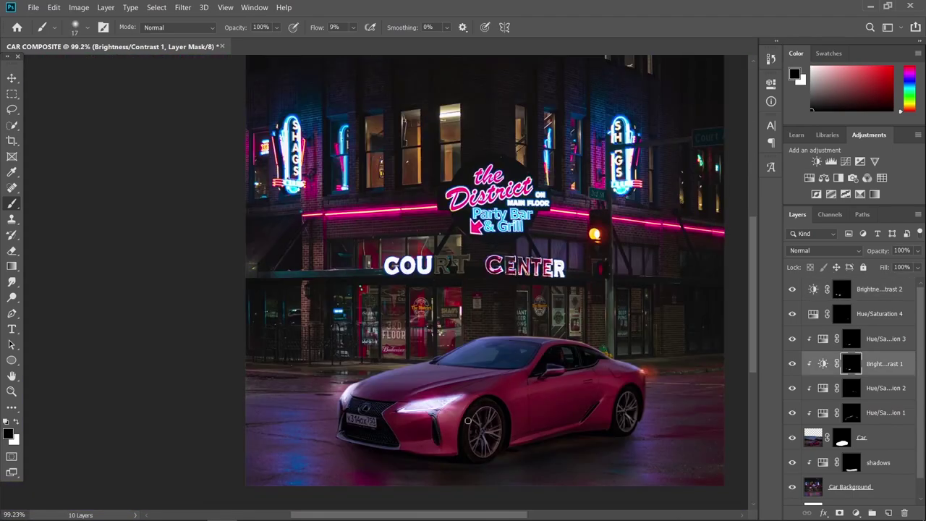
scroll(468, 421, "down", 1)
left_click(820, 317)
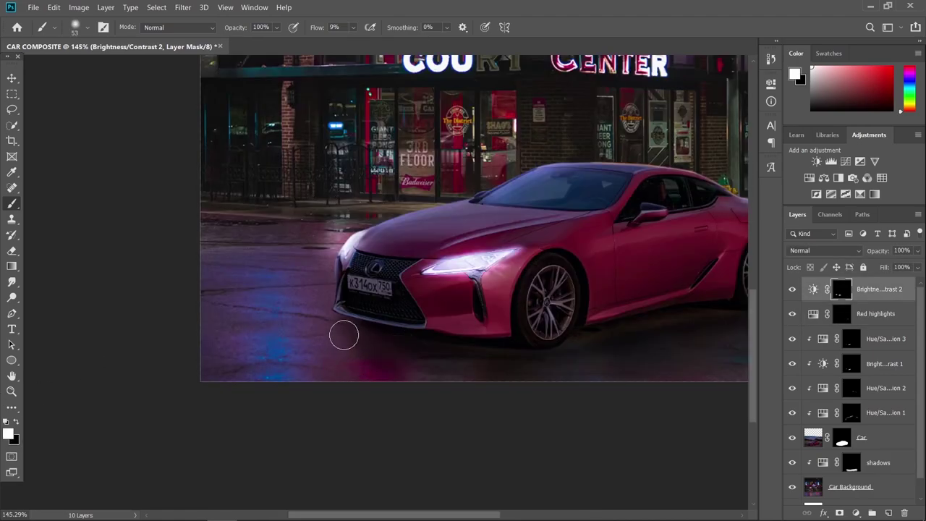
Step: Flatten the soft brush tip into an ellipse and brighten the magenta street reflection in front of the car
left_click_drag(344, 335, 348, 335)
left_click(85, 29)
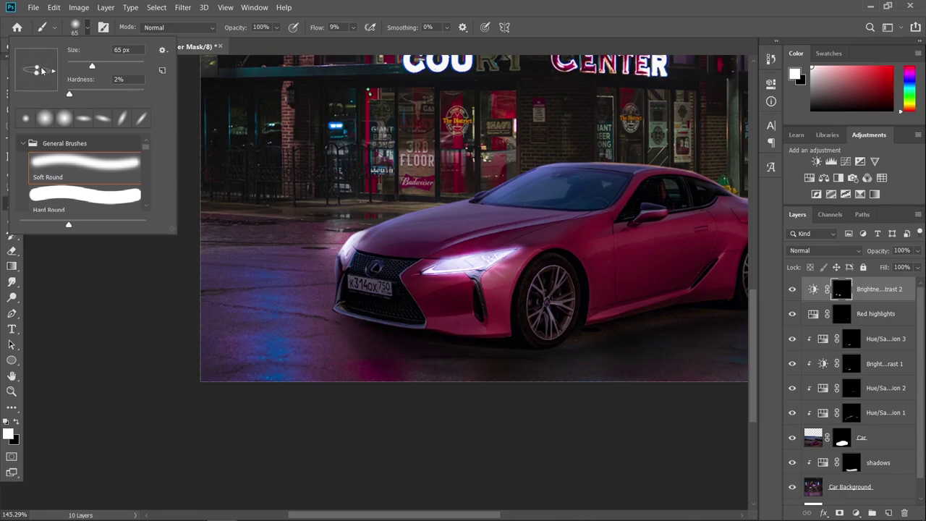
left_click_drag(57, 73, 63, 69)
left_click_drag(402, 366, 504, 369, "alt")
mouse_move(389, 386)
left_mouse_down()
mouse_move(464, 390)
mouse_move(399, 383)
mouse_move(340, 391)
left_mouse_up()
Step: Tilt the elliptical brush tip diagonally and brighten the blue street reflections ahead of the car at 269 px
scroll(340, 391, "down", 8)
scroll(401, 347, "up", 10)
left_click(88, 27)
left_click_drag(52, 70, 2, 96)
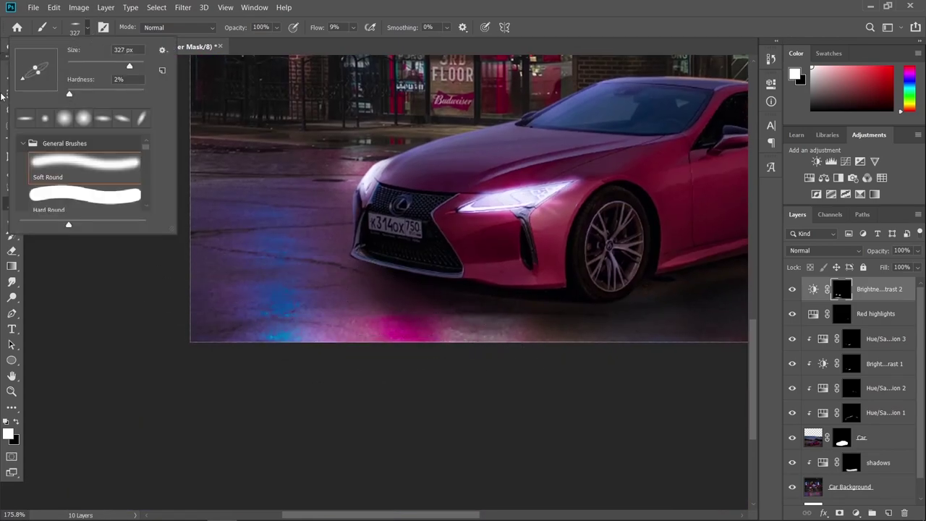
left_click_drag(256, 285, 279, 285, "alt")
left_click(54, 30)
left_click(87, 27)
left_click_drag(38, 73, 42, 77)
mouse_move(229, 295)
left_mouse_down()
mouse_move(238, 281)
mouse_move(232, 340)
mouse_move(210, 291)
mouse_move(202, 297)
left_mouse_up()
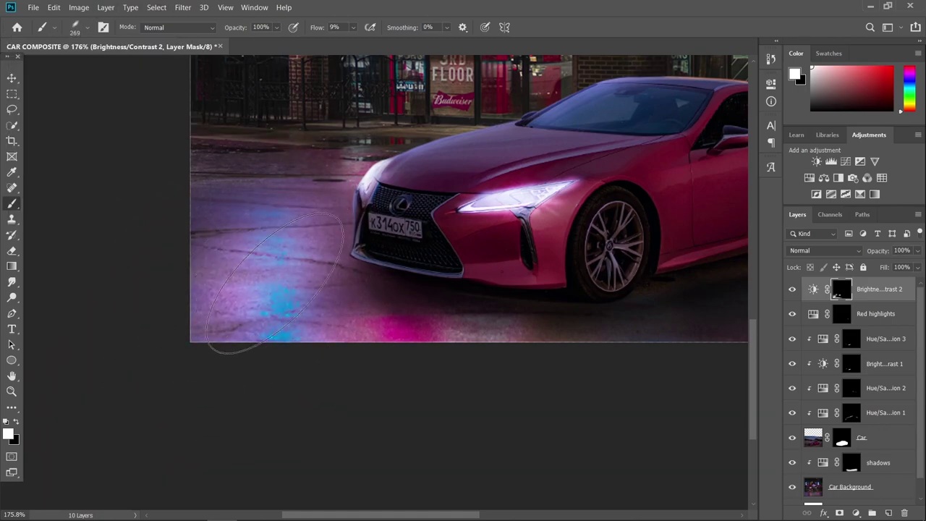
scroll(339, 319, "down", 7)
scroll(211, 427, "up", 4)
left_click_drag(211, 427, 283, 293)
scroll(496, 416, "down", 7)
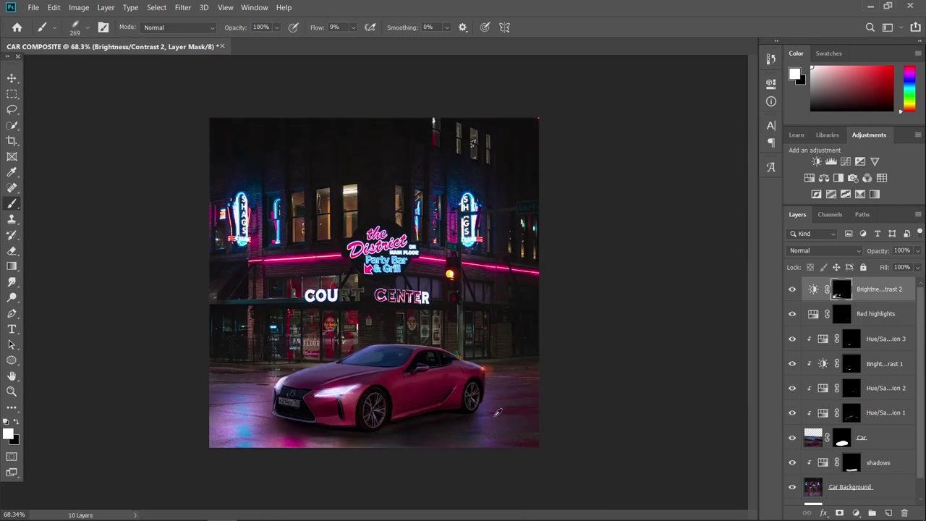
Step: Make the brush tip round again and resize it to 172 px to brighten the surroundings of the far headlight
scroll(345, 406, "up", 3)
right_click(336, 423, "alt")
left_click(88, 28)
left_click_drag(43, 77, 50, 82)
scroll(319, 391, "down", 2)
right_click(323, 397, "alt")
scroll(330, 394, "up", 3)
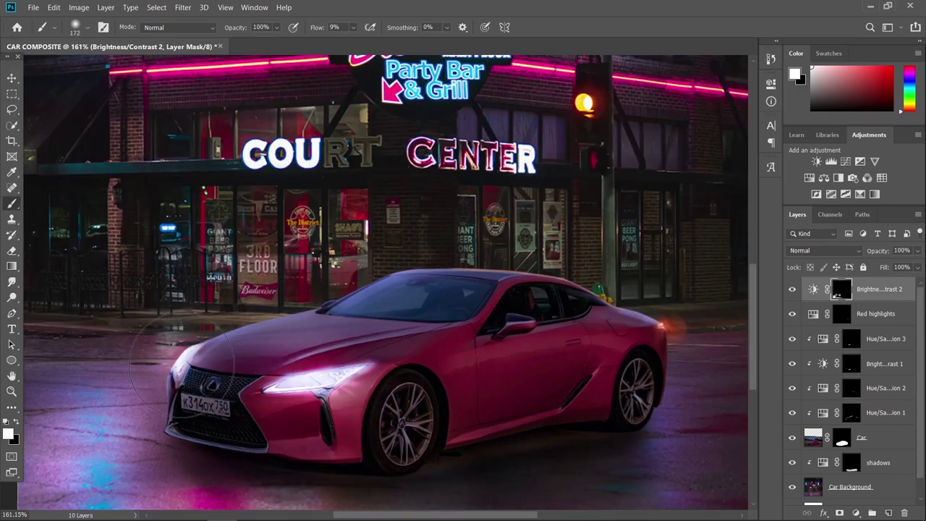
Step: Brighten the street behind the car and add more glow with a soft 124 px brush
left_click_drag(716, 334, 441, 366)
scroll(387, 387, "up", 3)
right_click(395, 342, "alt")
left_click(395, 341)
scroll(384, 347, "up", 3)
scroll(475, 403, "down", 14)
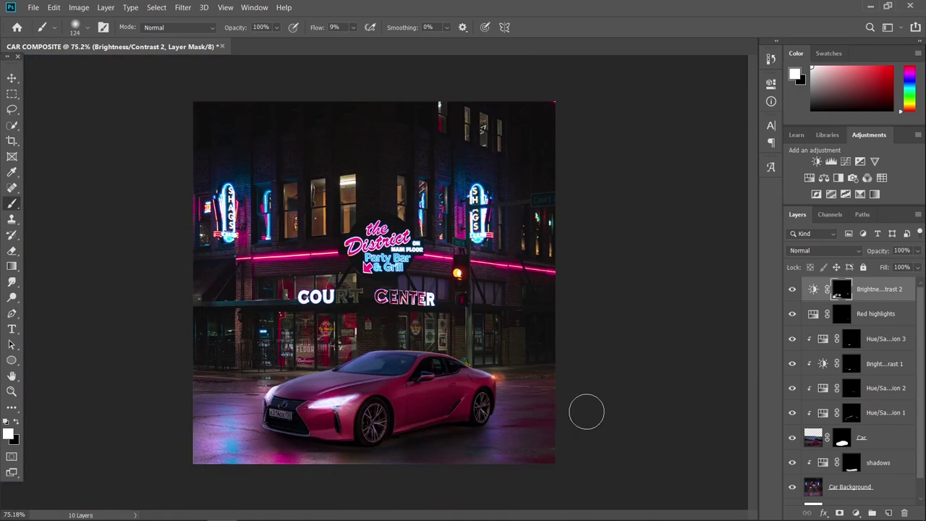
Step: Refine the Brightness/Contrast 1 mask around the near headlight, painting in black with a small soft brush
scroll(360, 363, "up", 5)
left_click(855, 363)
scroll(362, 391, "up", 5)
right_click(325, 369, "alt")
key("x")
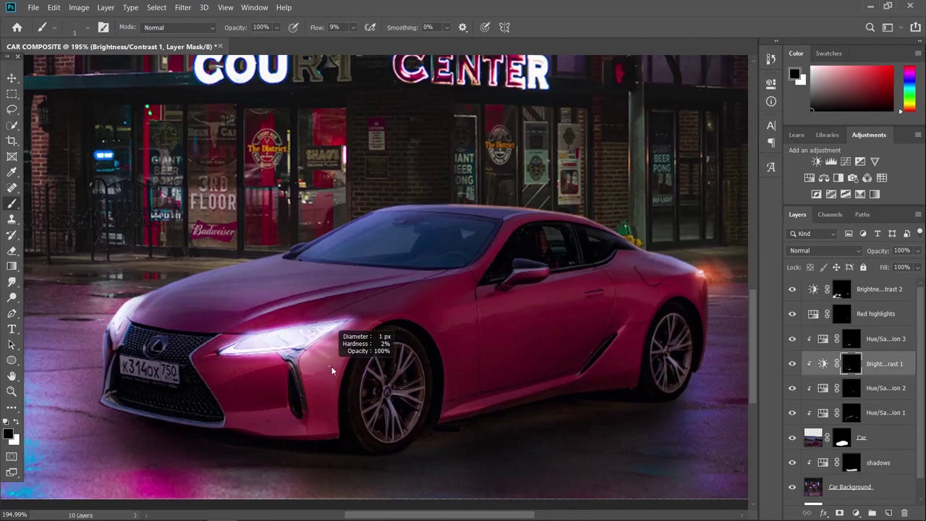
scroll(329, 351, "down", 4)
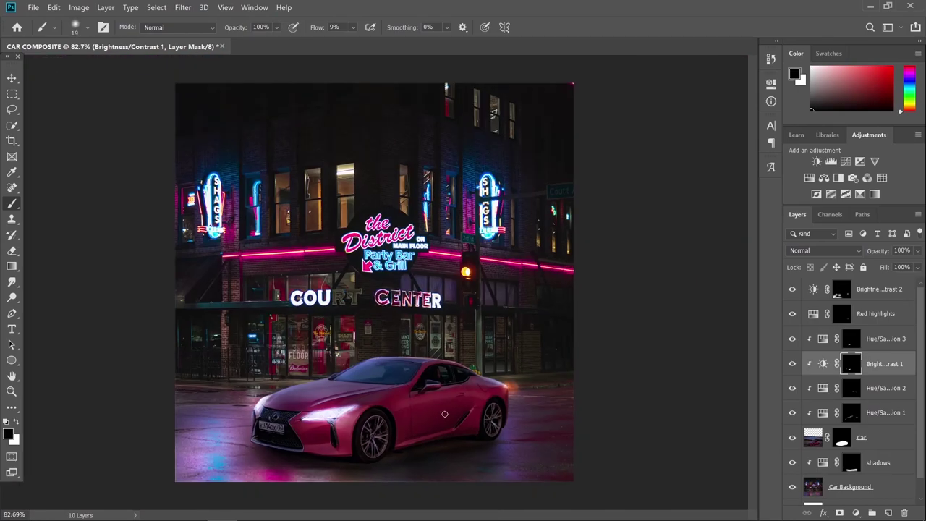
Step: Touch up the Brightness/Contrast 2 mask on the street in front of the car, painting in white with a soft 19 px brush
left_click(842, 290)
scroll(348, 416, "up", 6)
key("x")
right_click(314, 438)
key("Return")
scroll(350, 419, "down", 6)
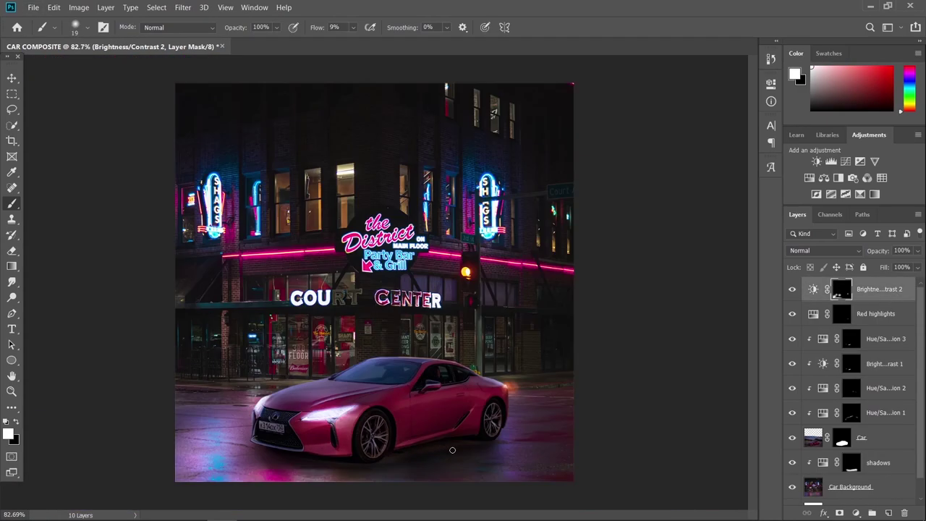
Step: Create a new layer and paint pale bluish-white fog around the car with a soft brush at 4% flow
left_click(888, 513)
scroll(676, 334, "down", 1)
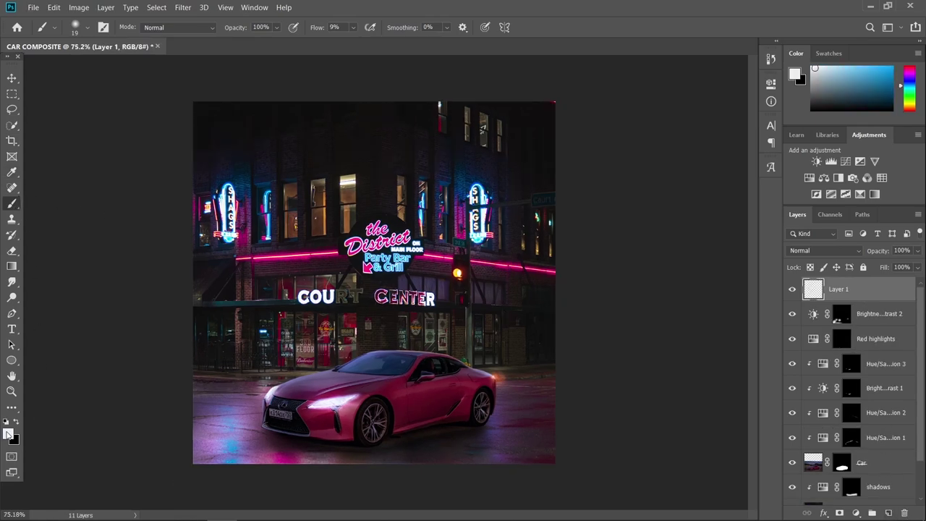
left_click(86, 27)
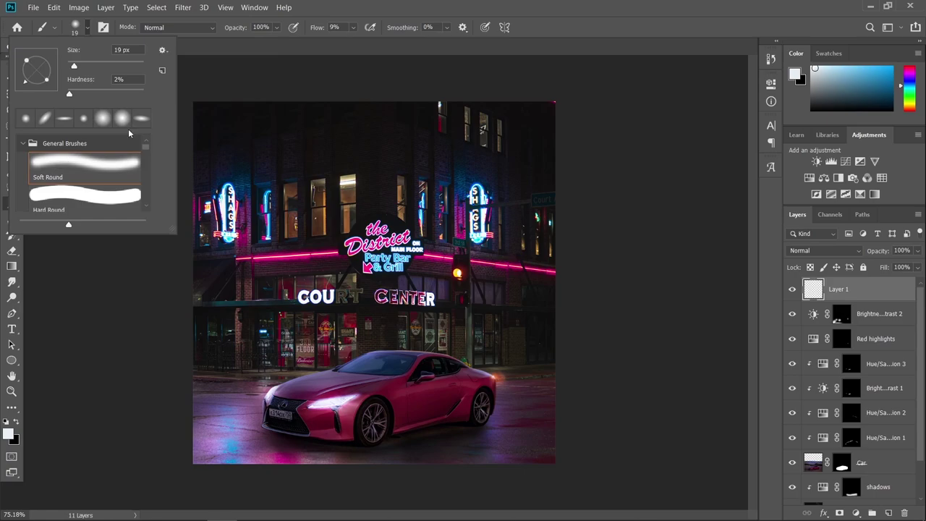
left_click(352, 29)
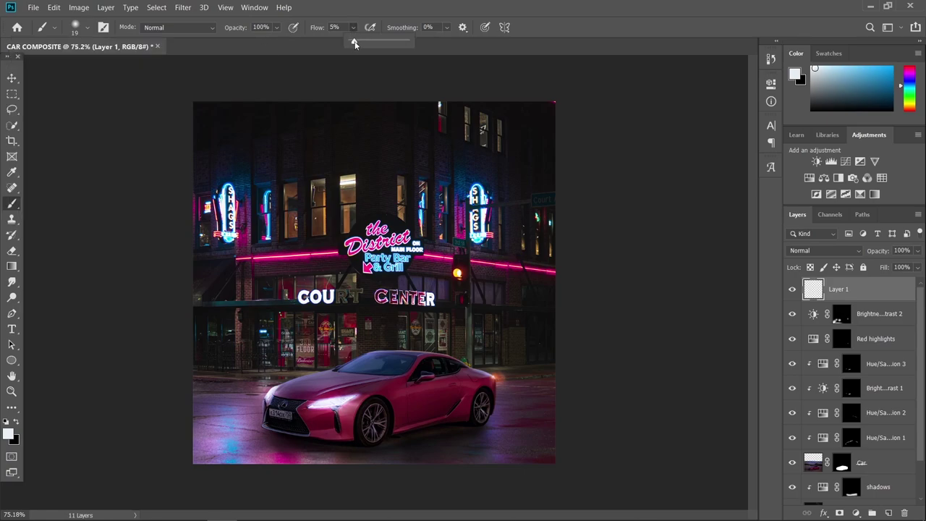
left_click_drag(282, 363, 337, 365)
mouse_move(276, 391)
left_mouse_down()
mouse_move(269, 383)
mouse_move(237, 414)
mouse_move(288, 422)
mouse_move(211, 444)
mouse_move(320, 403)
mouse_move(543, 458)
mouse_move(434, 451)
mouse_move(581, 249)
mouse_move(500, 355)
mouse_move(238, 351)
mouse_move(314, 475)
mouse_move(581, 413)
left_mouse_up()
key("v")
key("ctrl+minus")
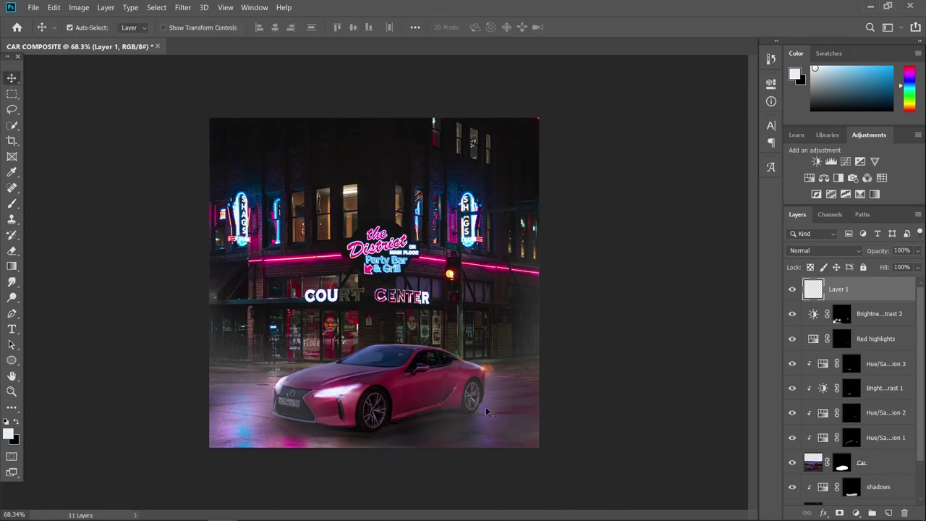
Step: Add a Hue/Saturation adjustment above the Car Background layer, colorized with hue 360 and strongly raised saturation and lightness
scroll(519, 441, "up", 5)
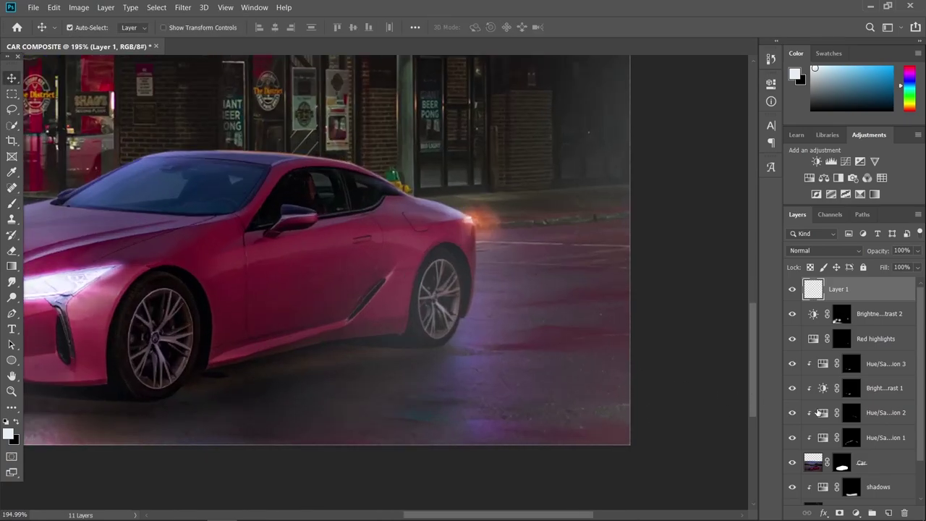
scroll(883, 467, "down", 2)
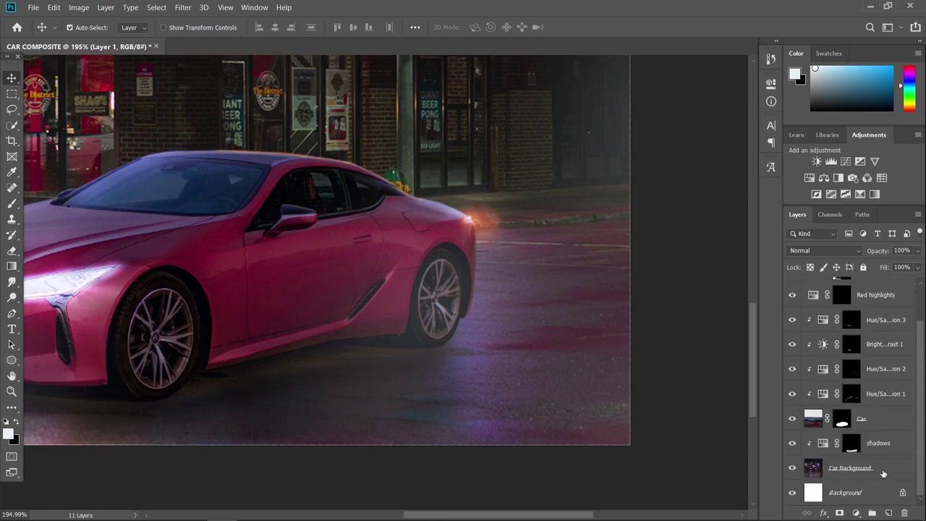
left_click(850, 471)
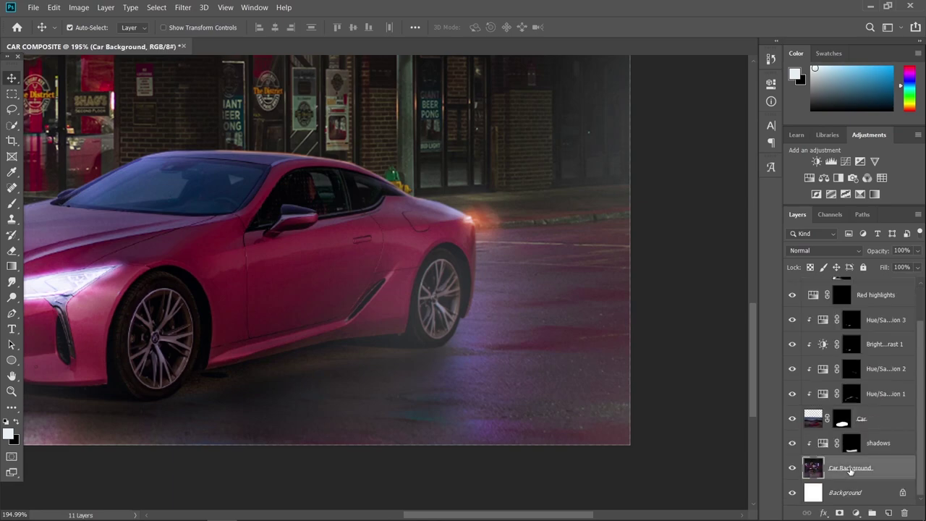
left_click(857, 511)
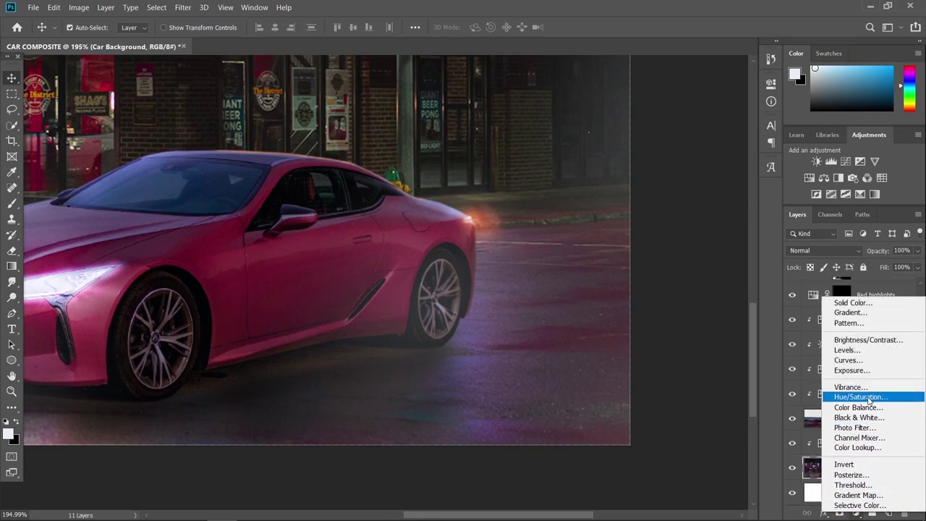
left_click(871, 399)
left_click(654, 228)
left_click_drag(670, 165, 726, 163)
left_click_drag(632, 188, 709, 214)
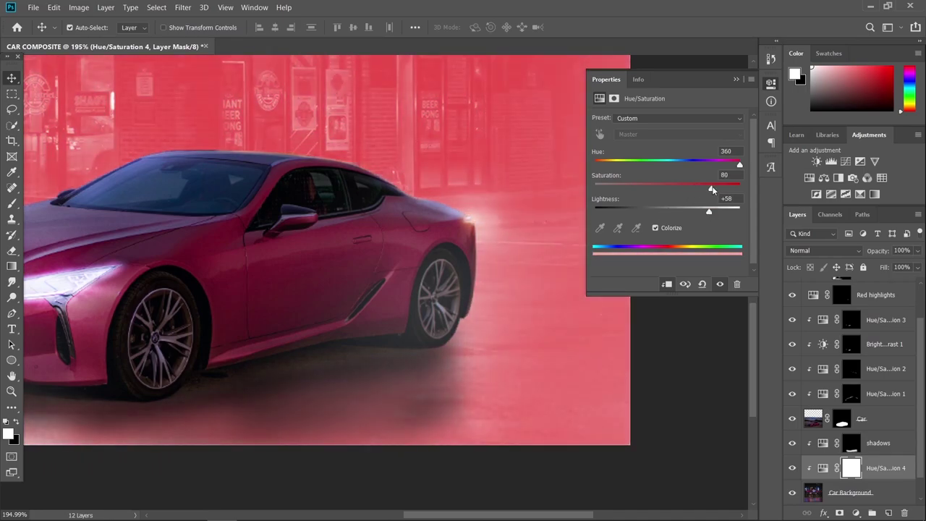
left_click_drag(709, 213, 707, 214)
left_click(734, 80)
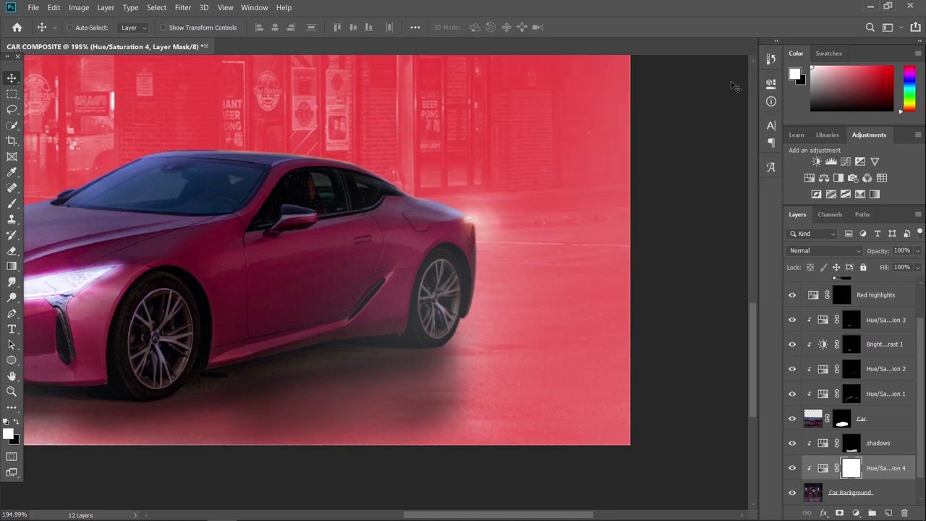
Step: Invert the new adjustment's mask and paint a red glow onto the street behind the rear wheel with a soft brush
key("ctrl+i")
key("b")
scroll(471, 320, "up", 2)
left_click_drag(478, 318, 332, 330)
scroll(501, 323, "up", 6)
mouse_move(452, 325)
left_mouse_down()
mouse_move(421, 329)
mouse_move(492, 314)
mouse_move(413, 340)
mouse_move(469, 334)
mouse_move(435, 323)
left_mouse_up()
scroll(408, 366, "down", 7)
scroll(438, 362, "up", 7)
key("x")
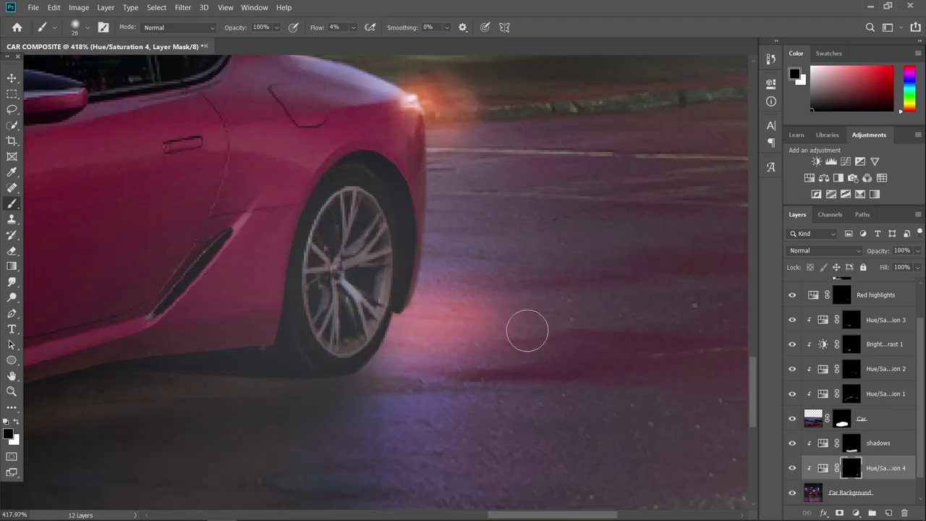
Step: Refine the red street glow behind the rear wheel, alternating white and black on the mask with small soft brushes
scroll(459, 463, "down", 16)
scroll(546, 461, "up", 5)
scroll(547, 463, "down", 6)
scroll(560, 457, "down", 1)
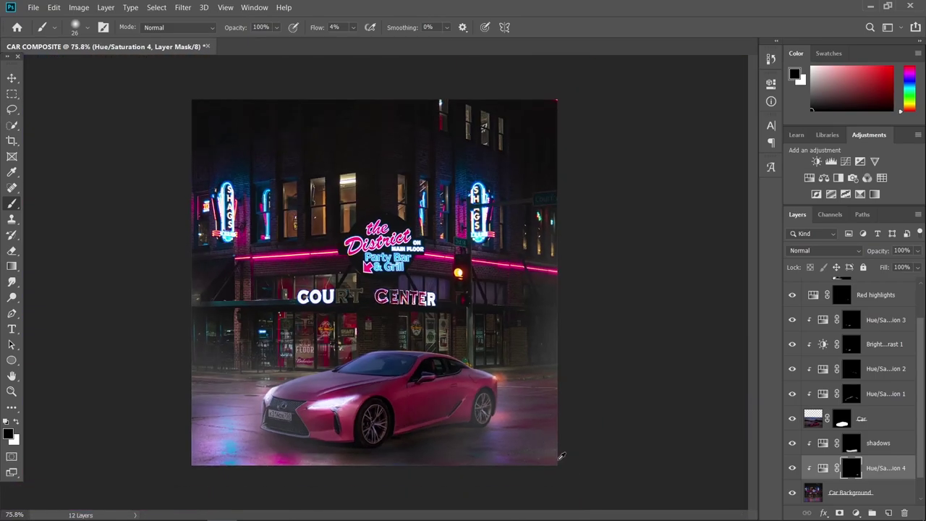
scroll(376, 435, "up", 19)
key("x")
scroll(538, 414, "down", 5)
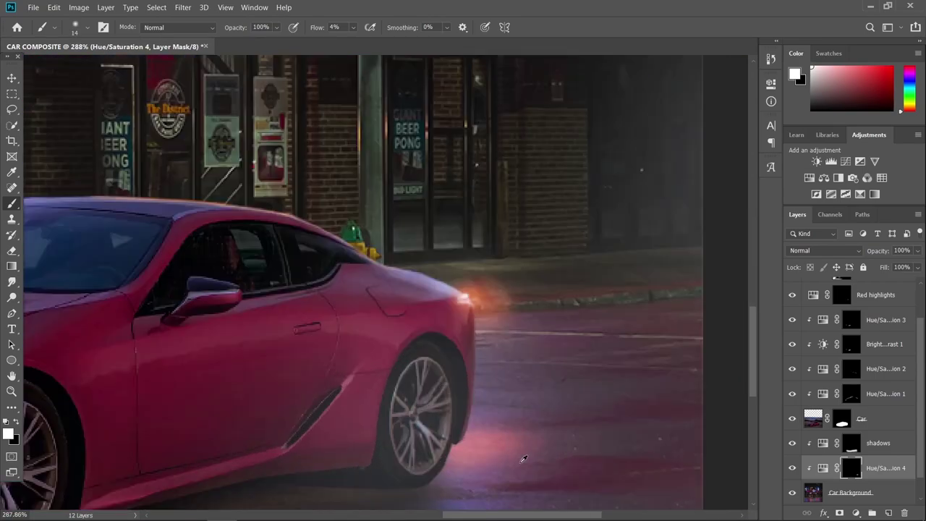
key("x")
scroll(565, 434, "down", 5)
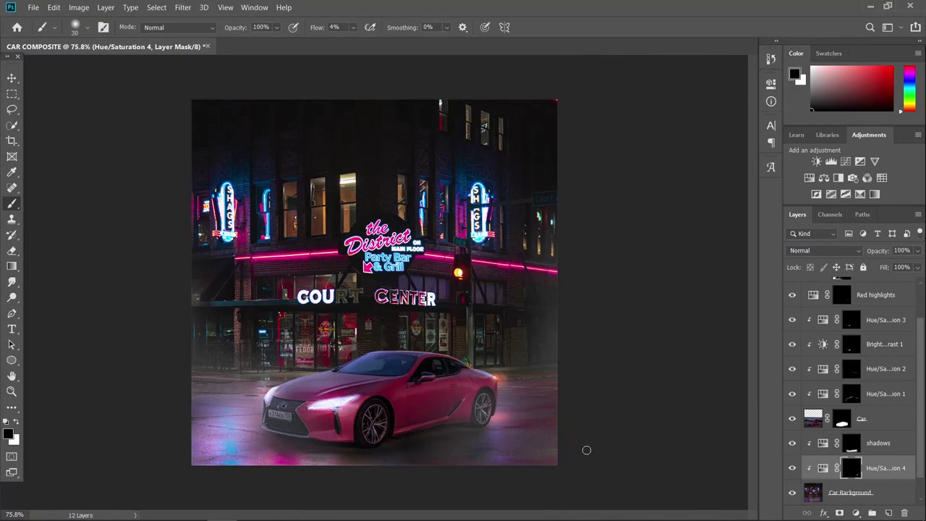
Step: Place the stars-1654074_1920 image above Layer 1, positioned over the front half of the car
scroll(920, 365, "up", 2)
left_click(850, 287)
key("x")
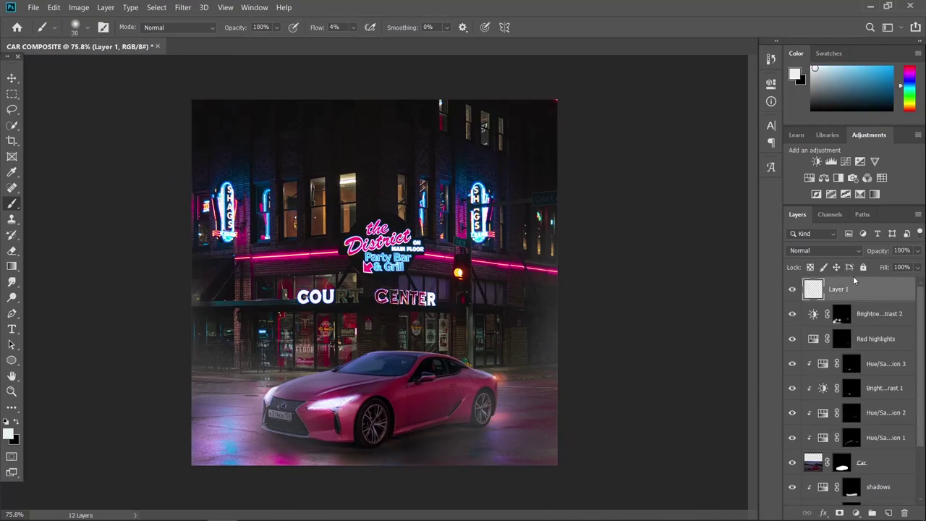
left_click(131, 509)
left_click_drag(572, 313, 315, 403)
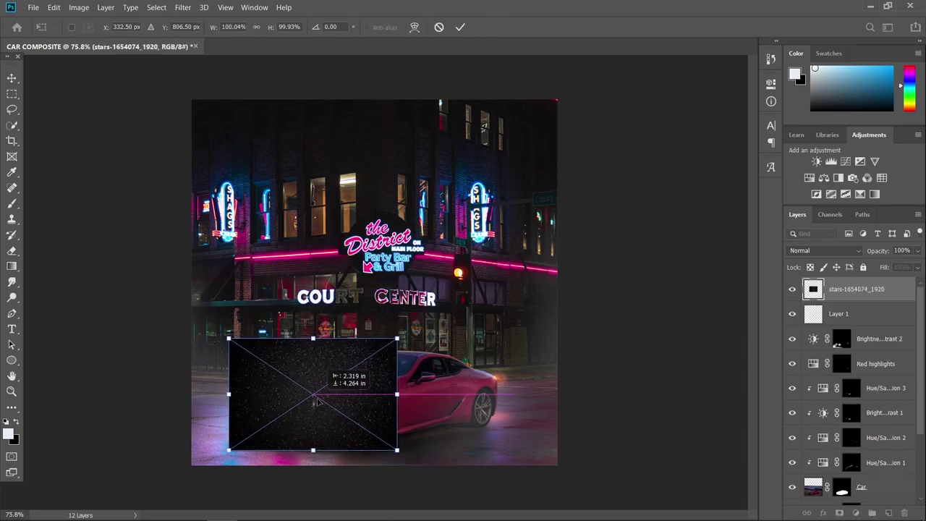
key("Return")
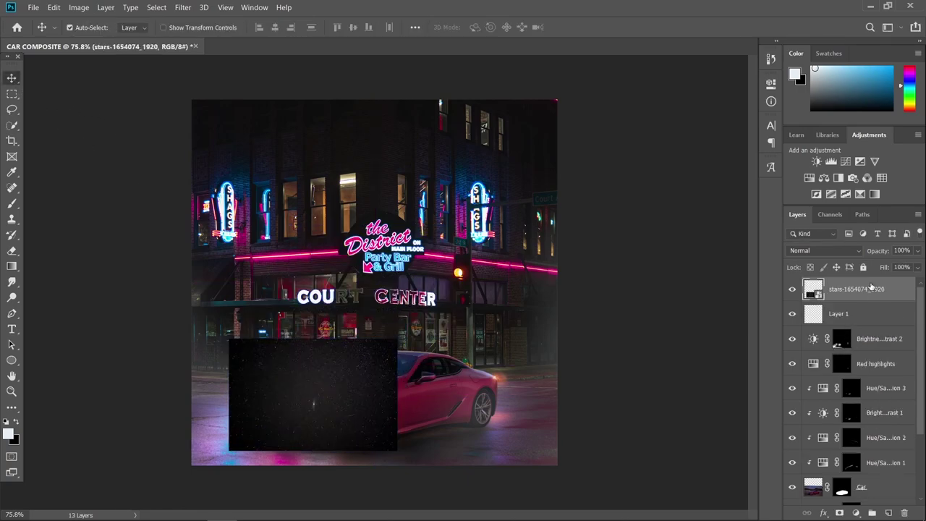
Step: Set the stars layer's blend mode to Screen and hide it with an inverted layer mask
left_click(827, 250)
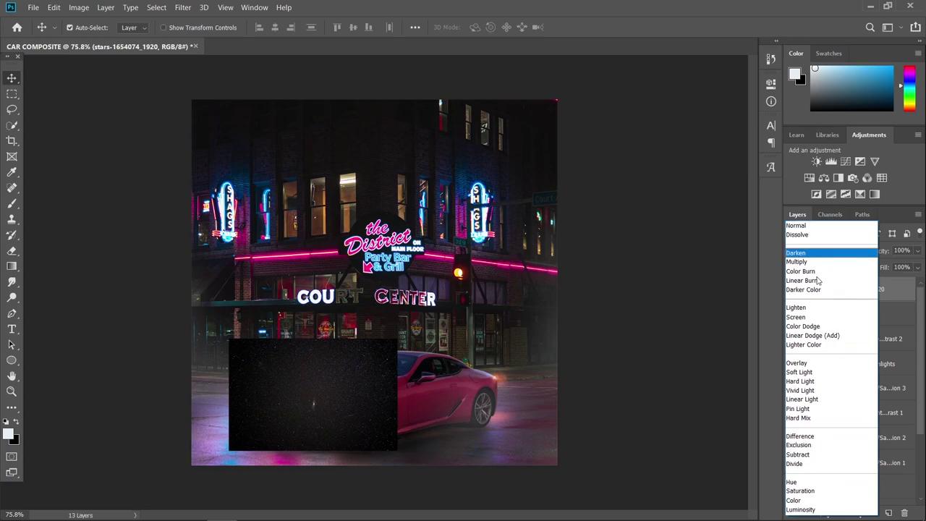
left_click(805, 319)
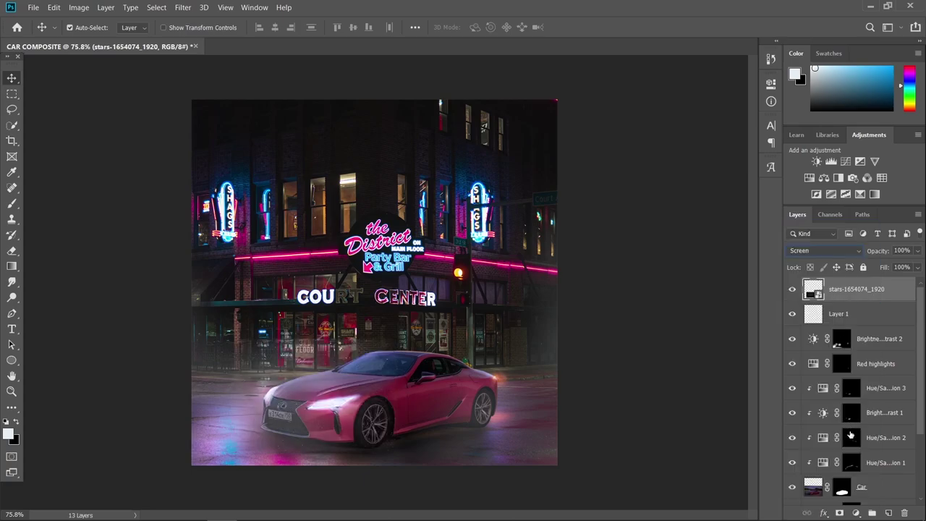
left_click(839, 513)
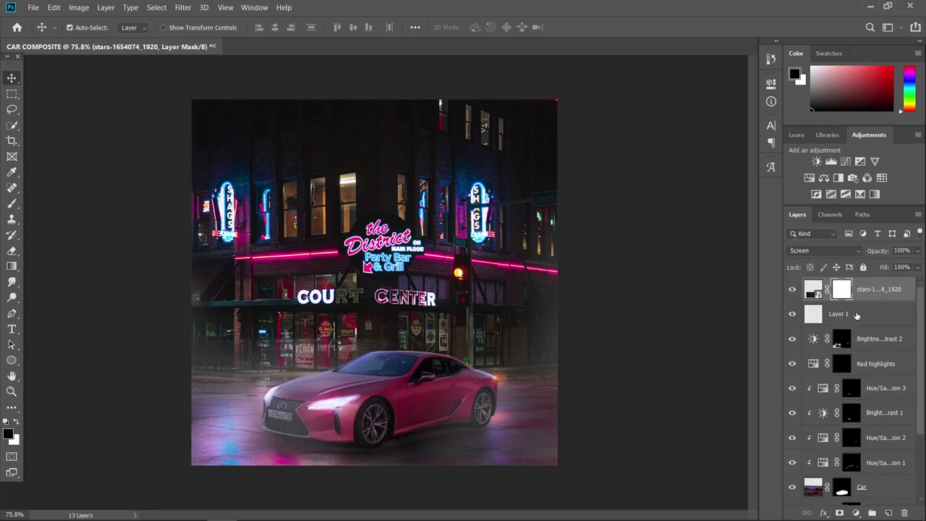
key("ctrl+i")
key("b")
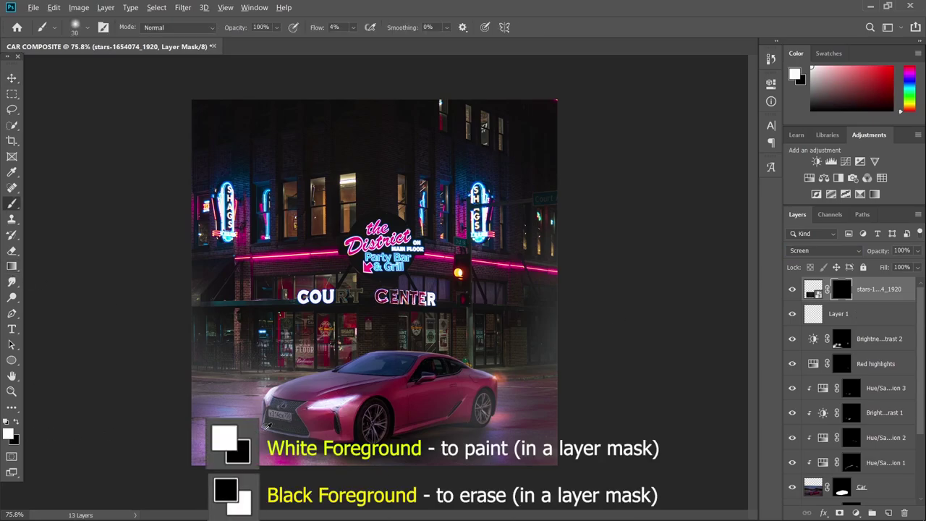
Step: Reveal star particles around the headlights by painting white on the mask, raising the brush flow to 65%
scroll(267, 427, "up", 10)
left_click_drag(288, 424, 292, 356)
left_click_drag(344, 353, 370, 349)
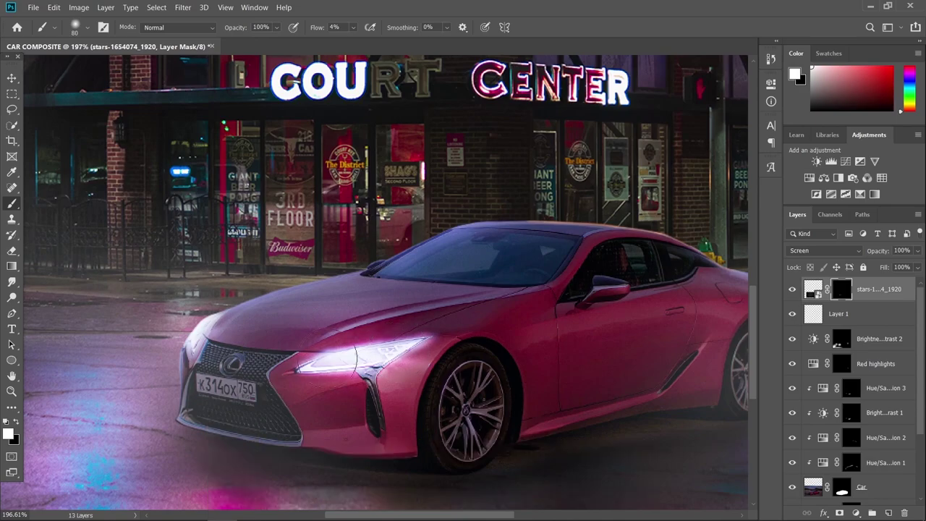
left_click_drag(316, 363, 331, 363)
scroll(232, 388, "down", 4)
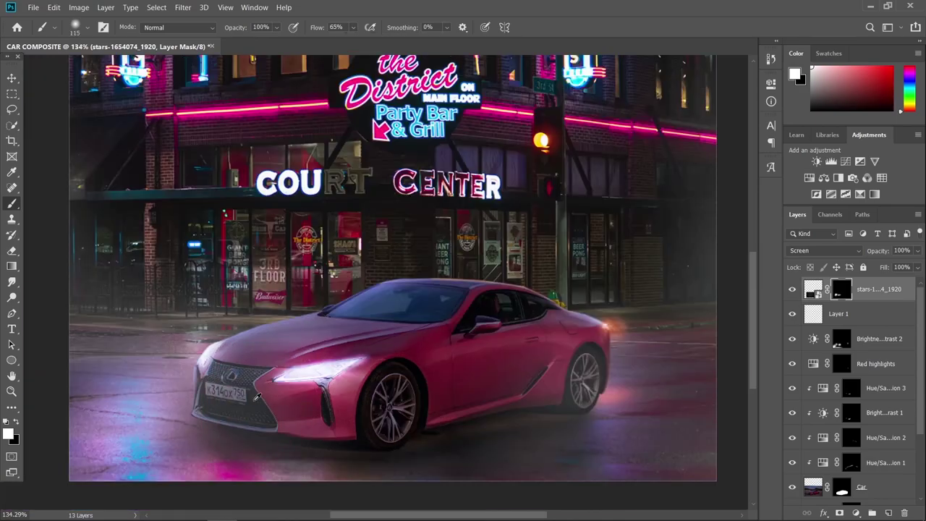
scroll(328, 391, "down", 4)
Step: Extend the particles along the car front and side with a larger soft brush, erasing the excess near the grille
left_click_drag(304, 413, 425, 428)
scroll(461, 454, "down", 2)
scroll(327, 356, "up", 5)
key("x")
left_click(282, 427)
key("x")
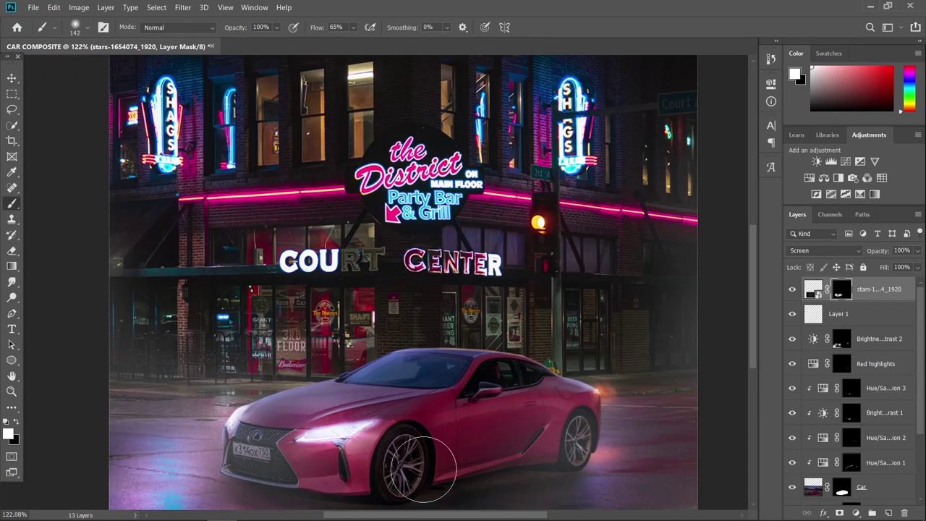
scroll(434, 468, "down", 5)
scroll(497, 386, "up", 14)
left_click_drag(522, 390, 480, 389)
scroll(508, 394, "down", 10)
Step: Duplicate the stars layer and move the copy to the rear light of the car
left_click(813, 290)
key("ctrl+j")
key("v")
left_click_drag(290, 417, 500, 383)
Step: Erase unwanted particles on the car body and rear by painting black on the copied stars layer's mask
left_click(844, 291)
key("b")
key("x")
scroll(494, 415, "up", 7)
left_click_drag(386, 366, 404, 366)
left_click_drag(371, 327, 403, 401)
mouse_move(620, 318)
left_mouse_down()
mouse_move(620, 280)
mouse_move(583, 298)
left_mouse_up()
scroll(578, 331, "down", 3)
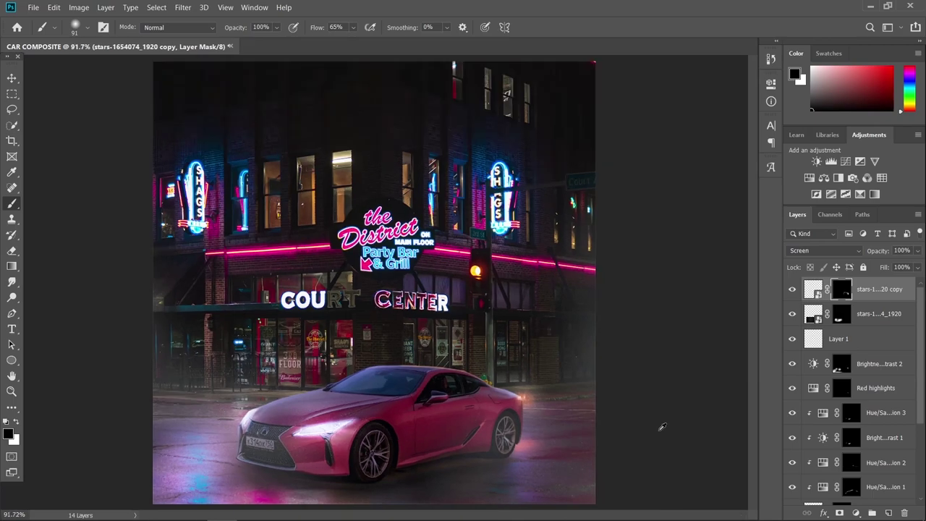
scroll(654, 417, "down", 2)
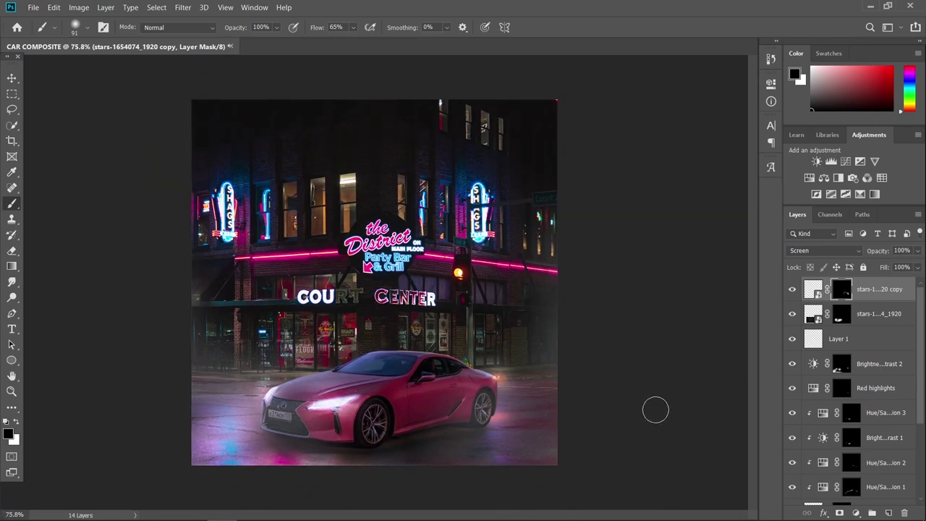
Step: Clean up the Car layer's mask beneath the sill between the wheels, painting black with a soft 35 px brush
scroll(655, 410, "up", 5)
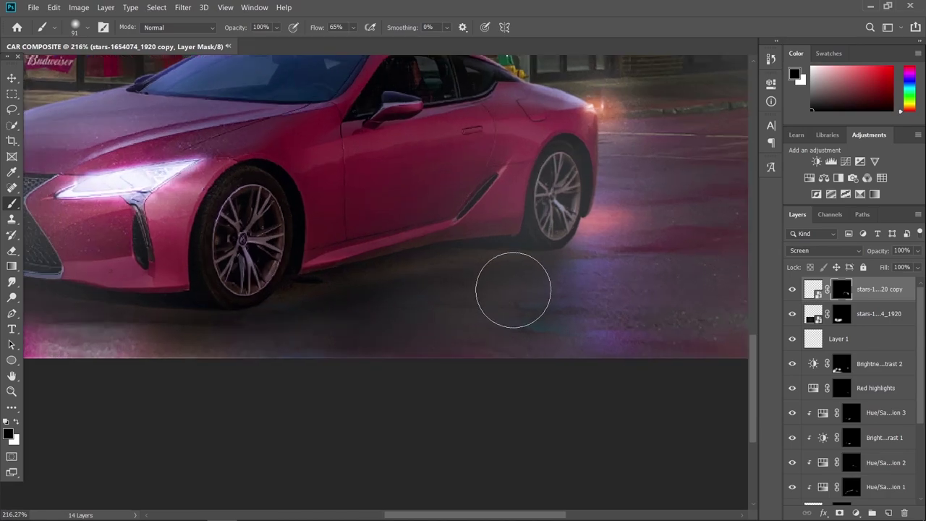
key("v")
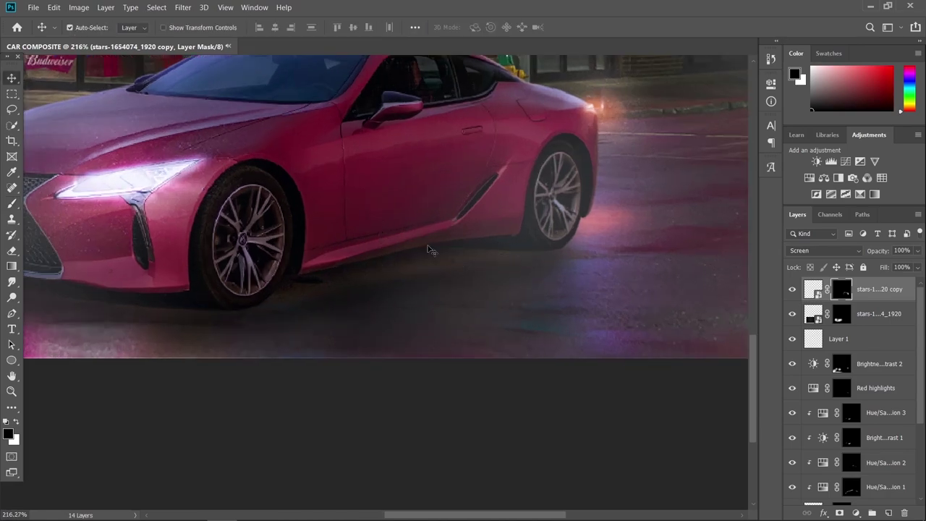
scroll(445, 260, "down", 3)
left_click(455, 262)
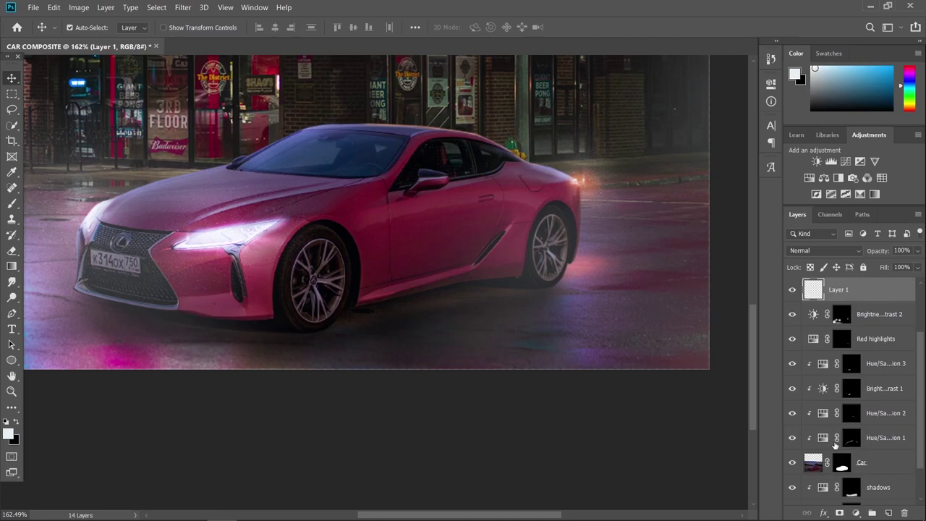
key("b")
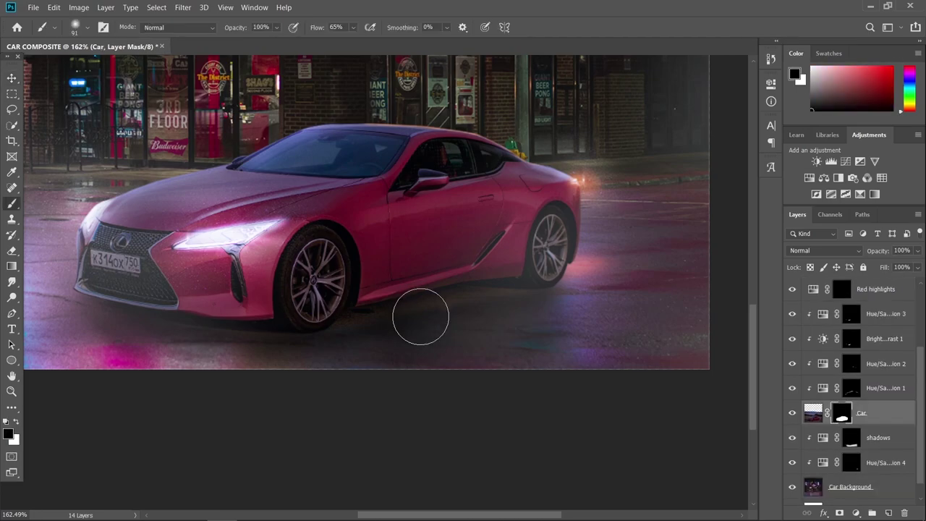
scroll(419, 316, "up", 5)
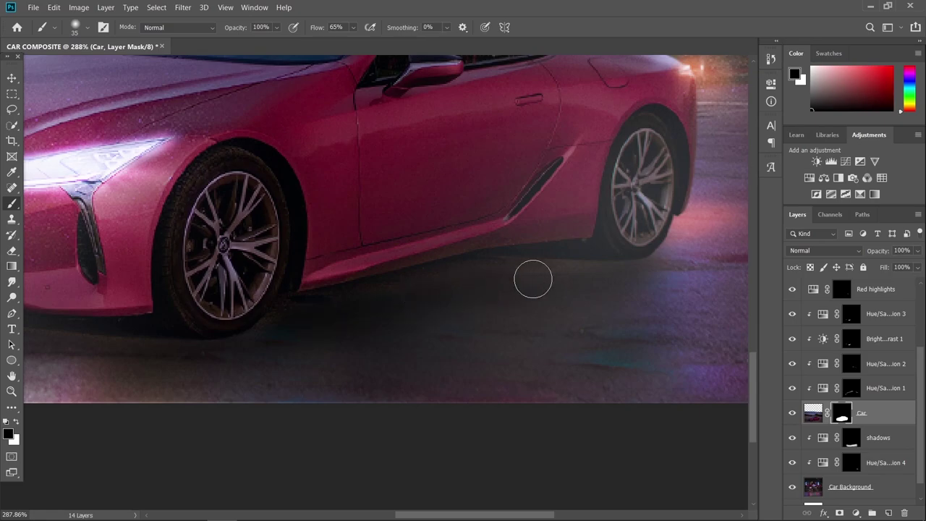
scroll(431, 313, "down", 6)
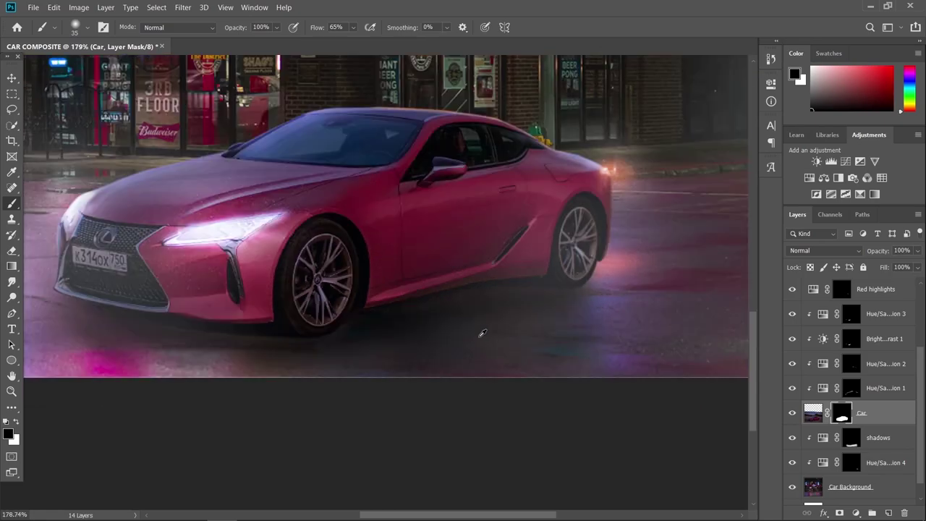
scroll(499, 333, "down", 3)
scroll(519, 325, "up", 7)
left_click_drag(509, 320, 504, 318)
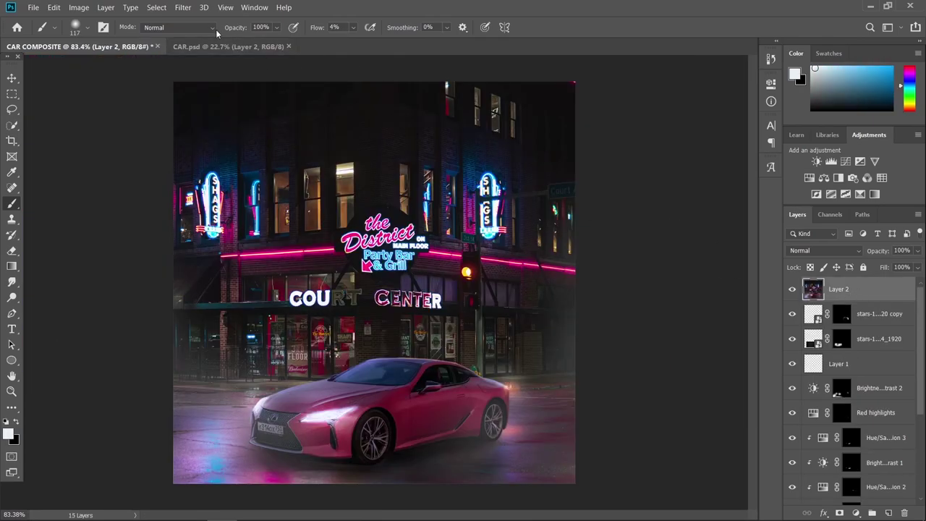
Step: Apply the Camera Raw Filter to Layer 2 with temperature -13, exposure +0.15, contrast +34, highlights -22, clarity +7, vibrance +9 and saturation +4
left_click(182, 7)
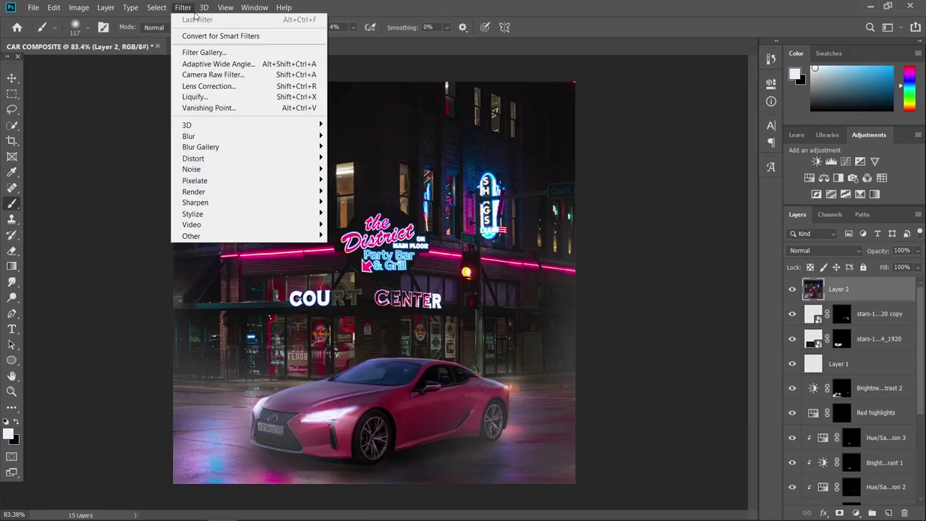
left_click(217, 77)
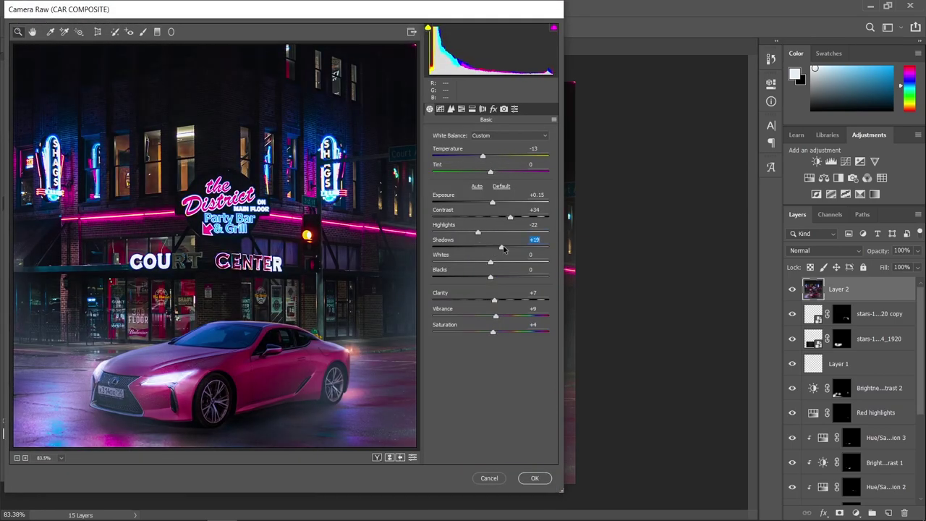
left_click_drag(505, 249, 504, 269)
left_click(536, 479)
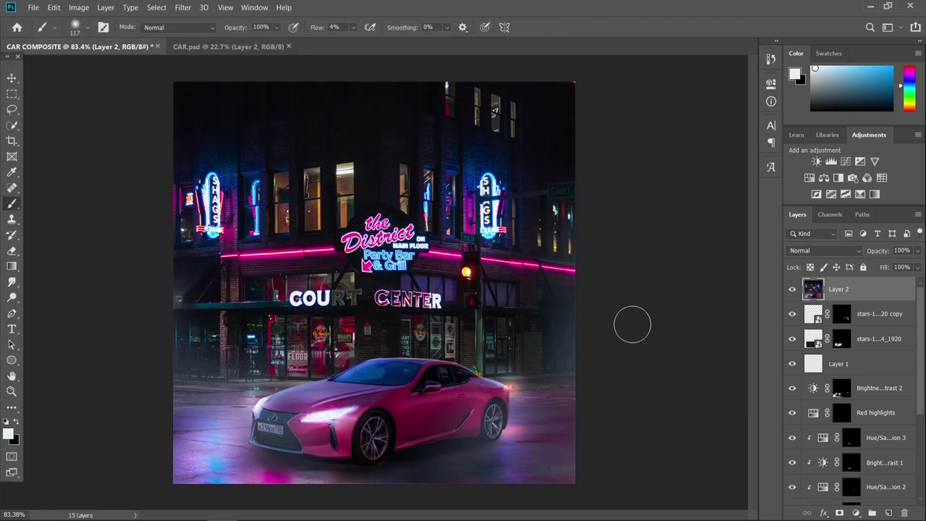